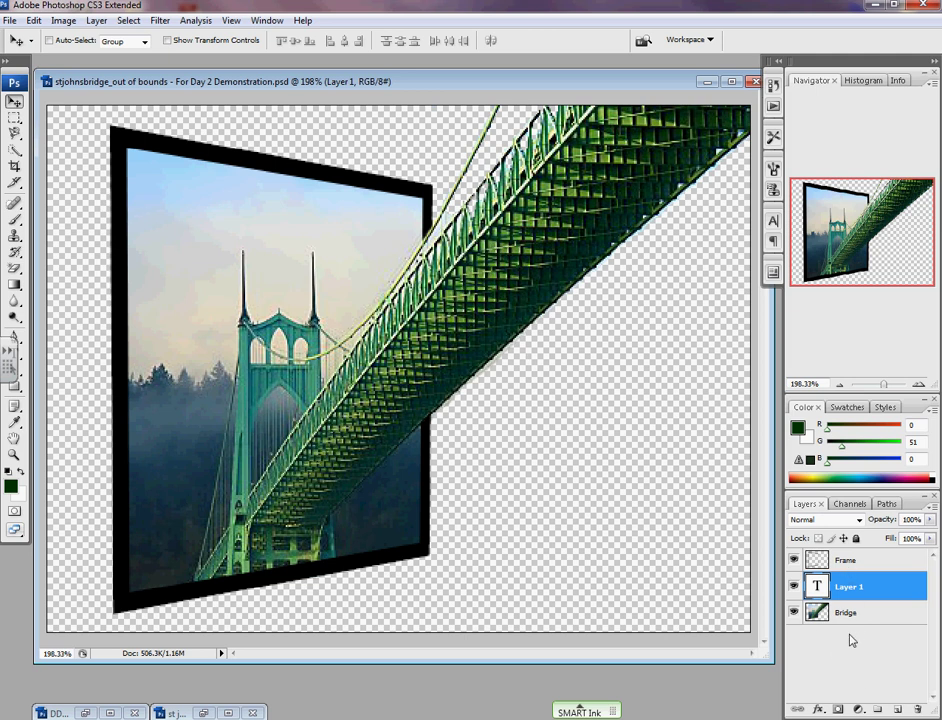
Step: Delete the text layer above Bridge and create a new empty layer named Background in its place
drag(852, 585, 917, 708)
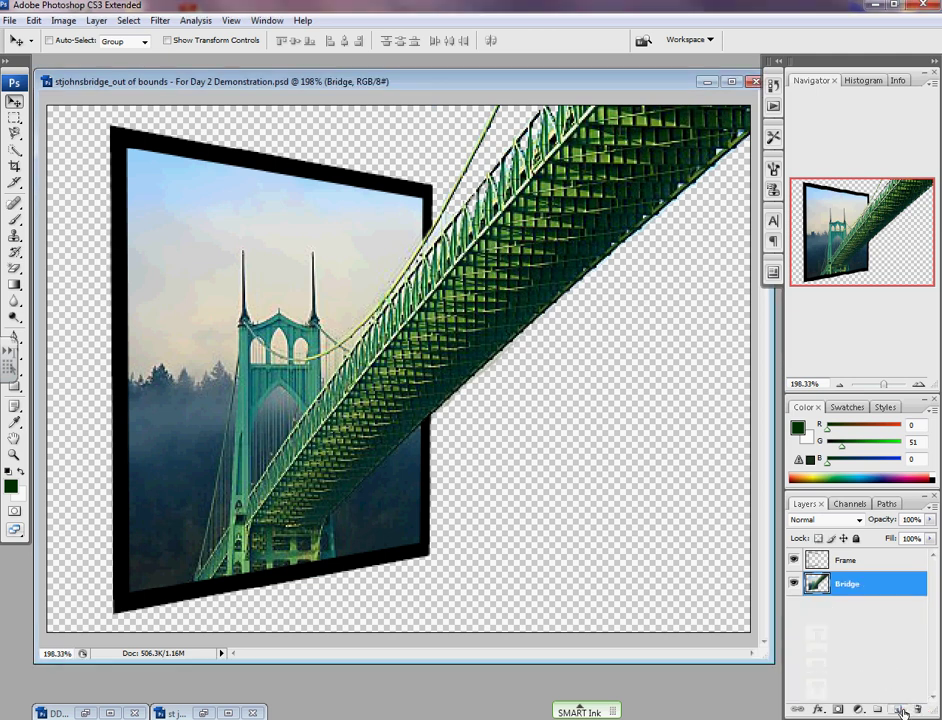
click(898, 710)
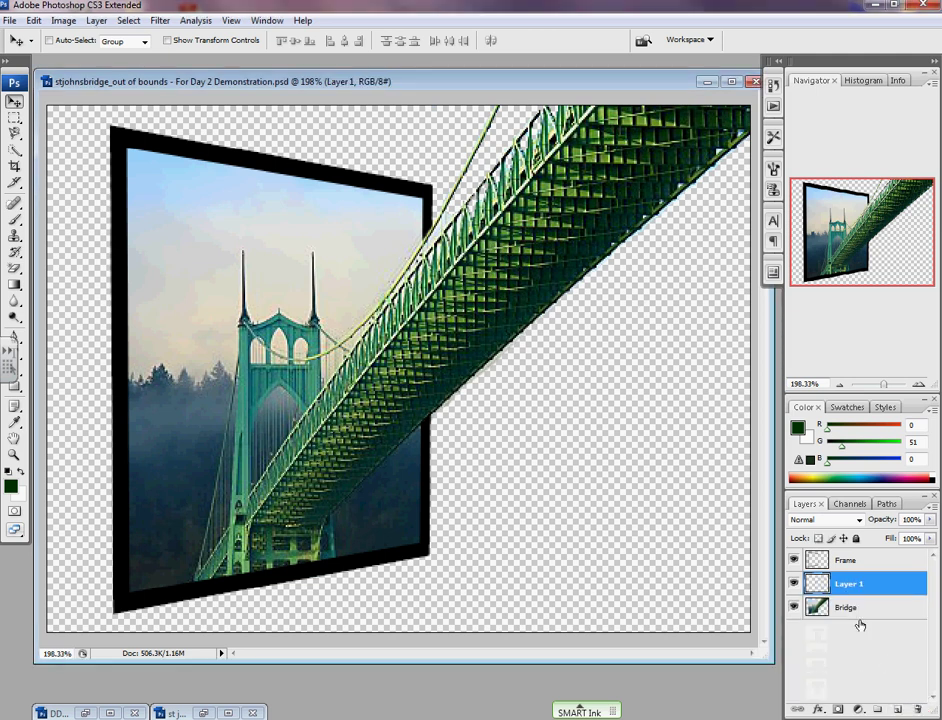
double_click(849, 585)
text(Background)
key(Return)
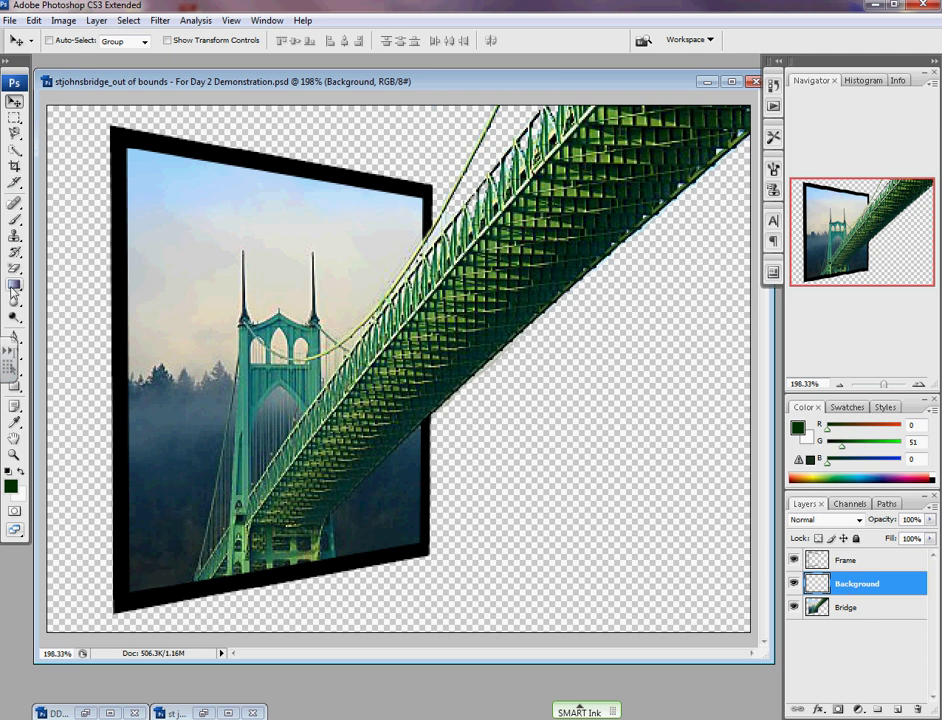
Step: Draw a dark green rectangle covering the whole canvas on the Background layer and move the layer above Frame
click(15, 386)
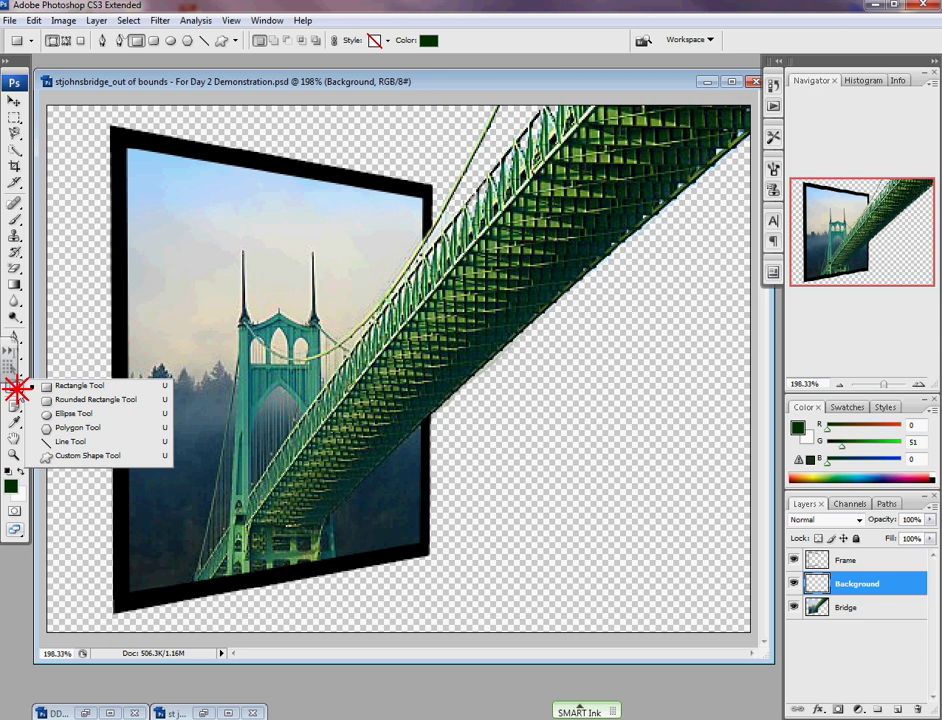
click(66, 385)
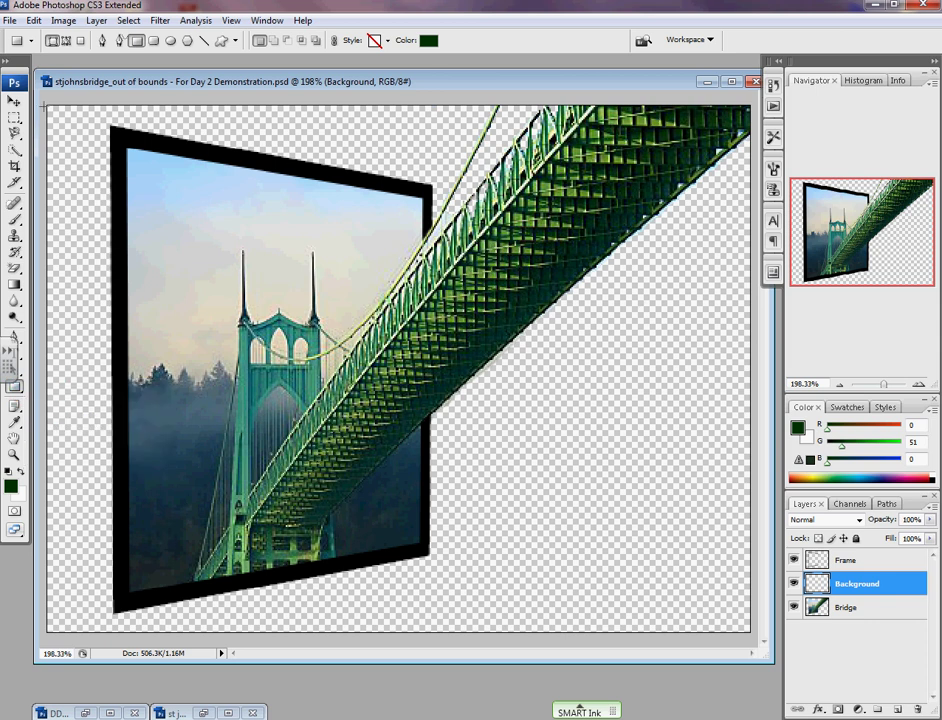
drag(48, 118, 751, 632)
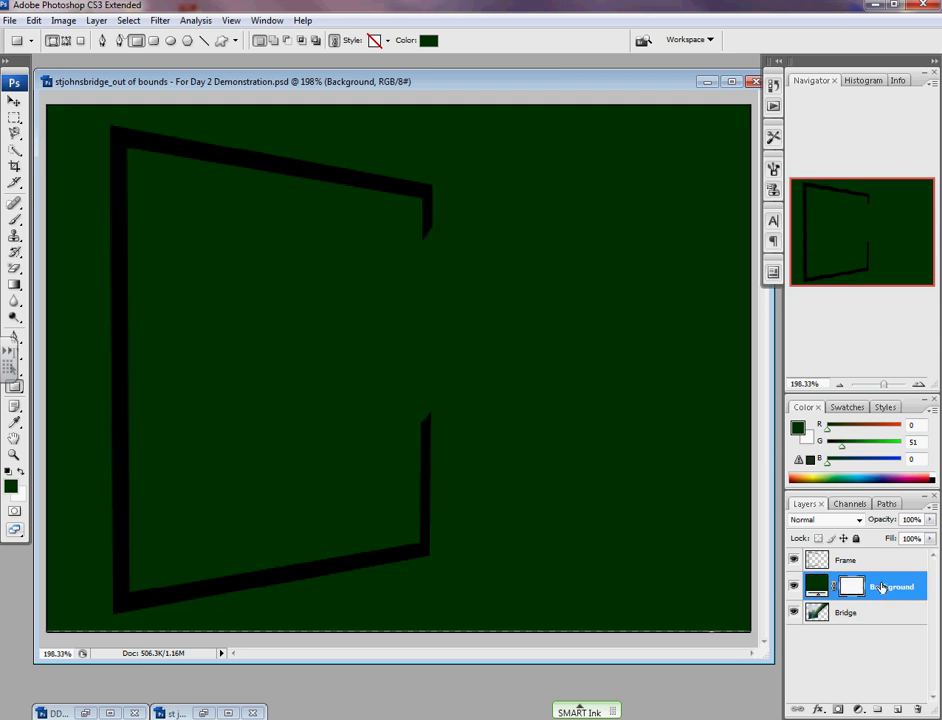
drag(889, 587, 885, 555)
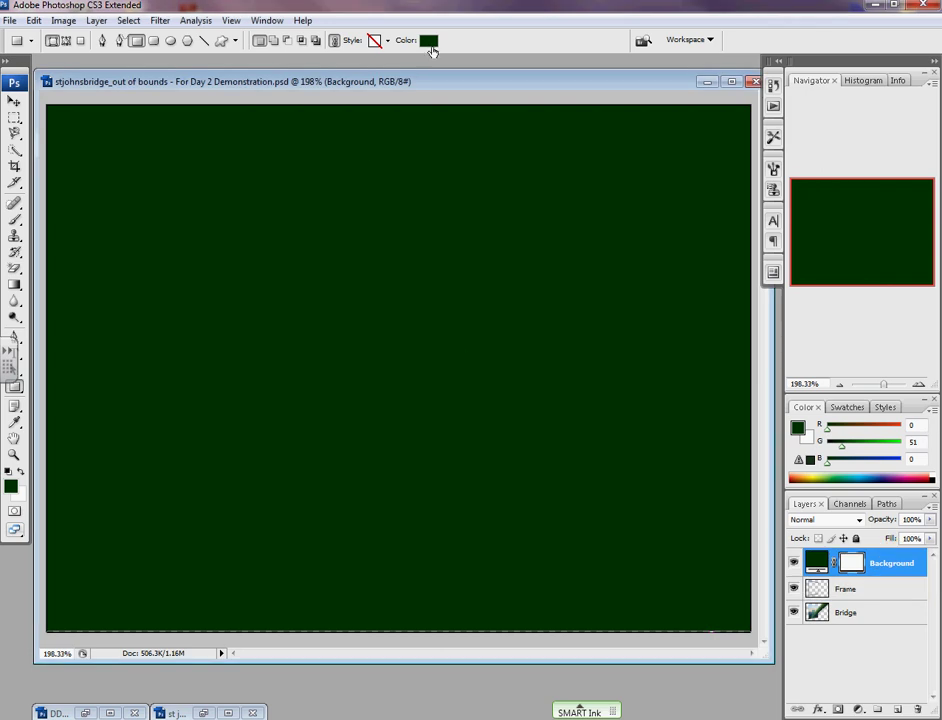
key(i)
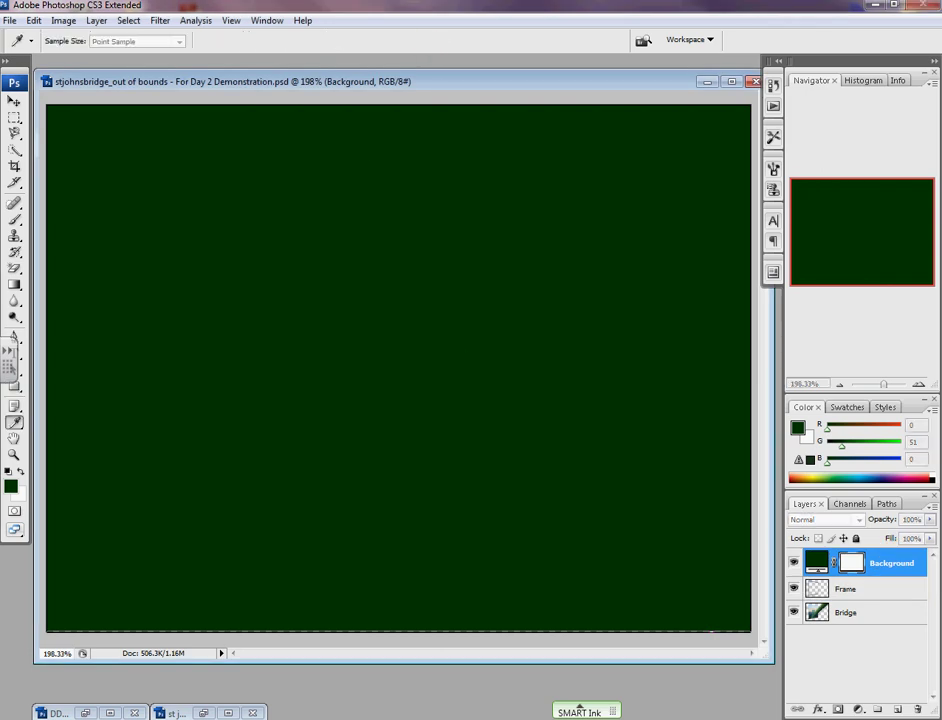
double_click(817, 562)
click(475, 196)
key(u)
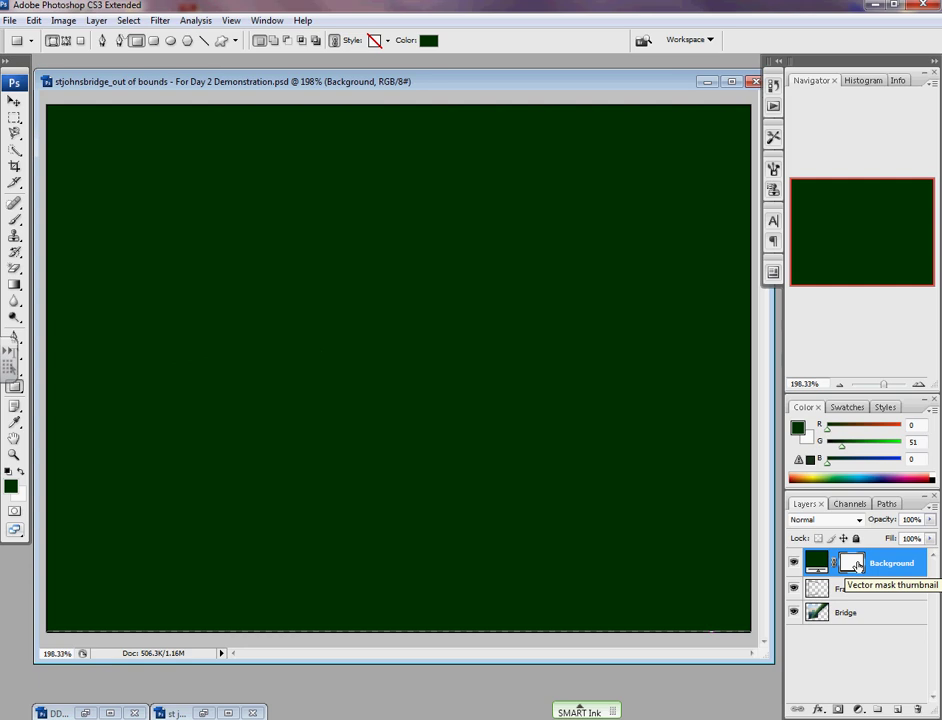
Step: Delete the vector mask from the Background layer and rasterize the layer
drag(855, 563, 900, 703)
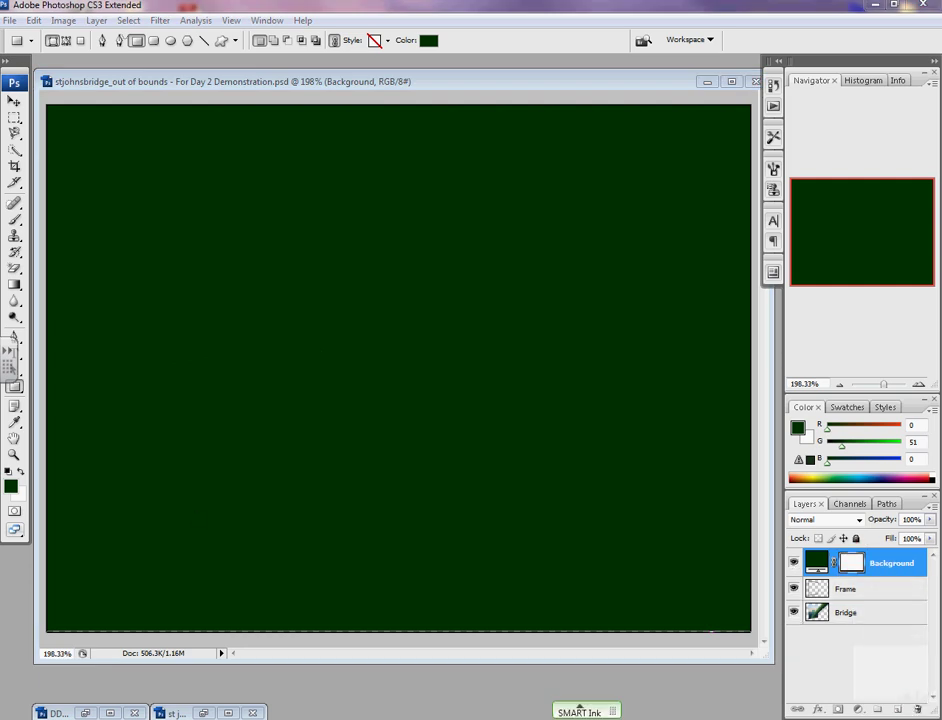
key(Delete)
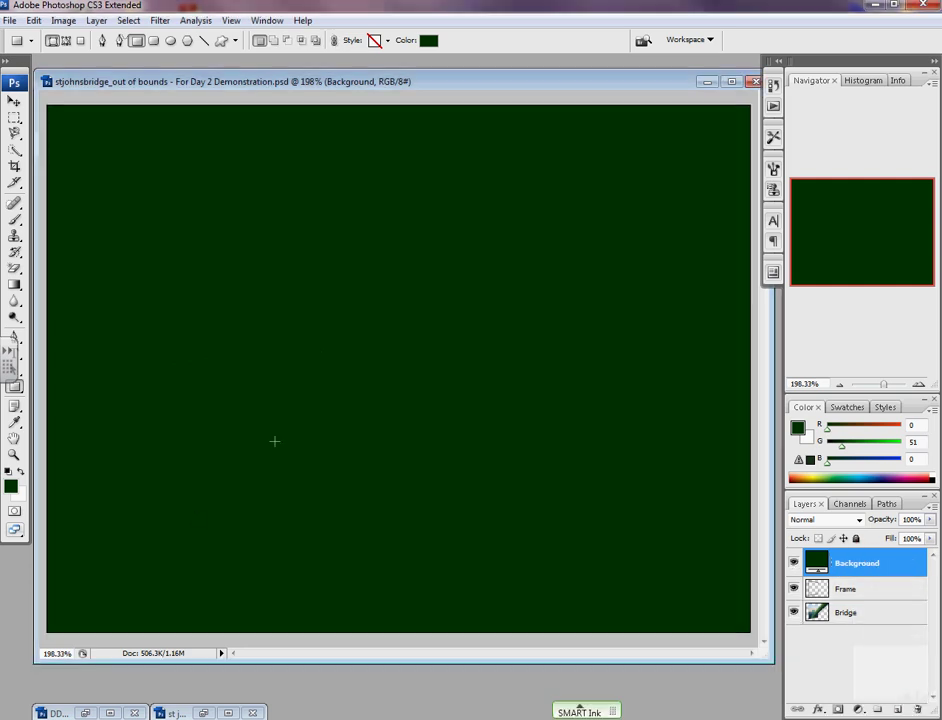
right_click(854, 568)
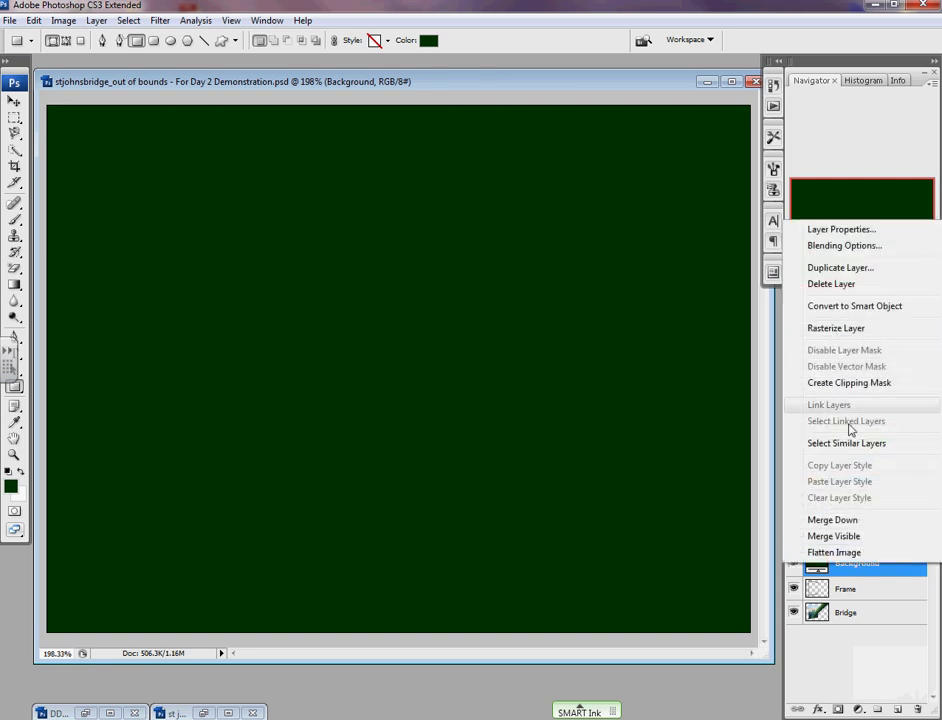
click(828, 330)
right_click(824, 561)
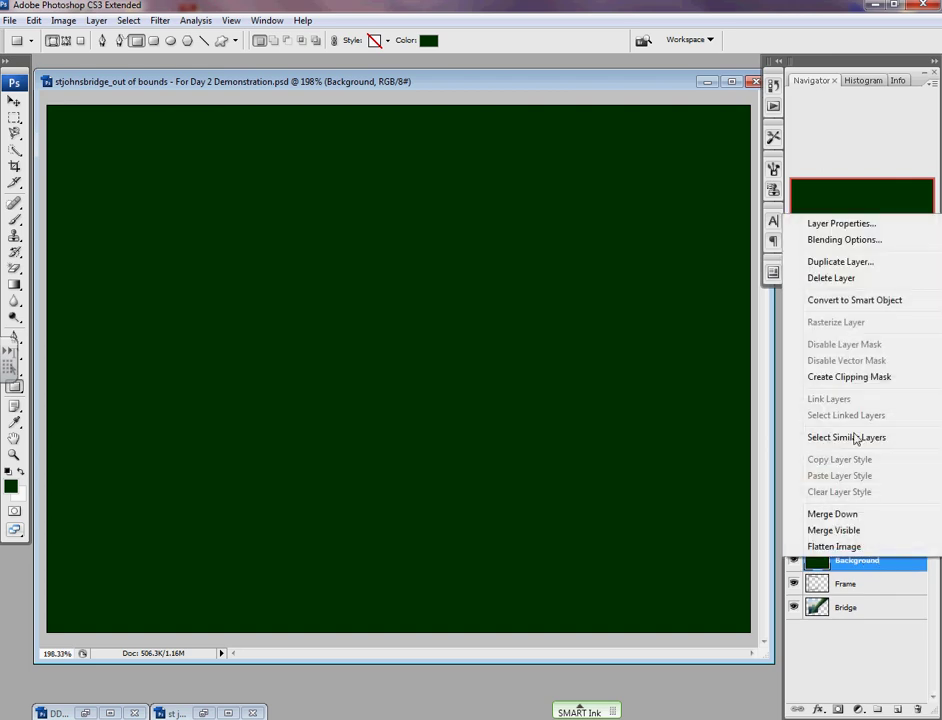
click(872, 570)
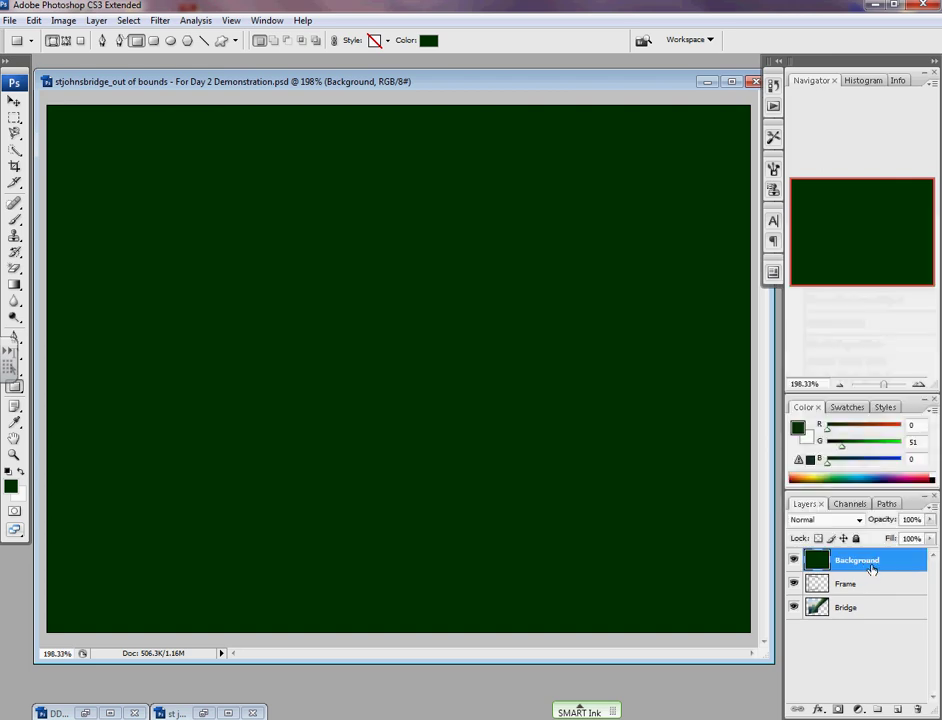
Step: Set the foreground color to dark green 003300 and the background color to white ffffff
click(11, 487)
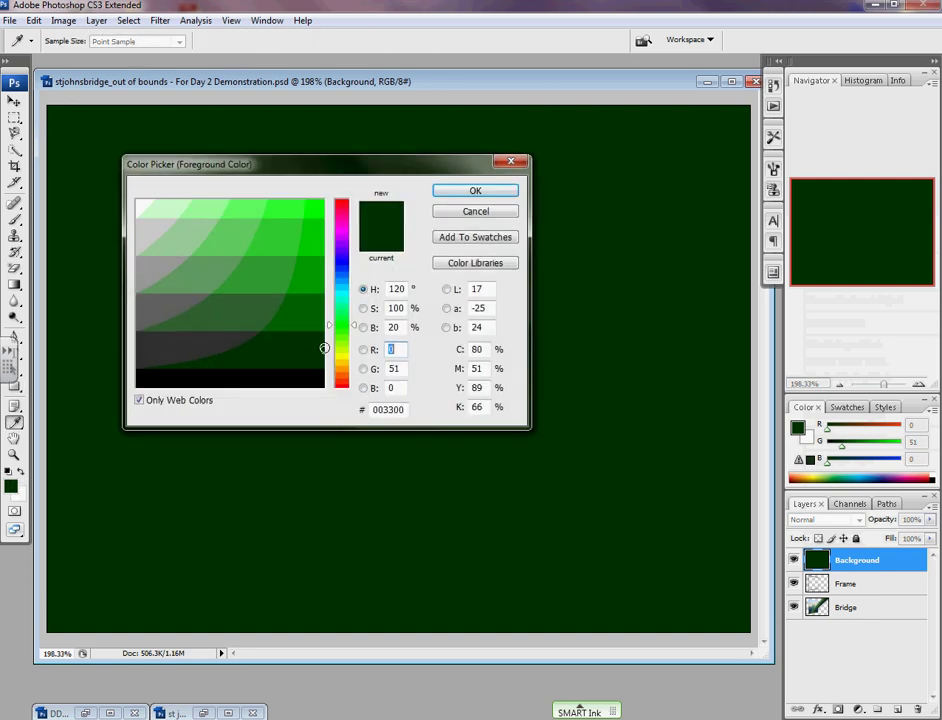
click(444, 191)
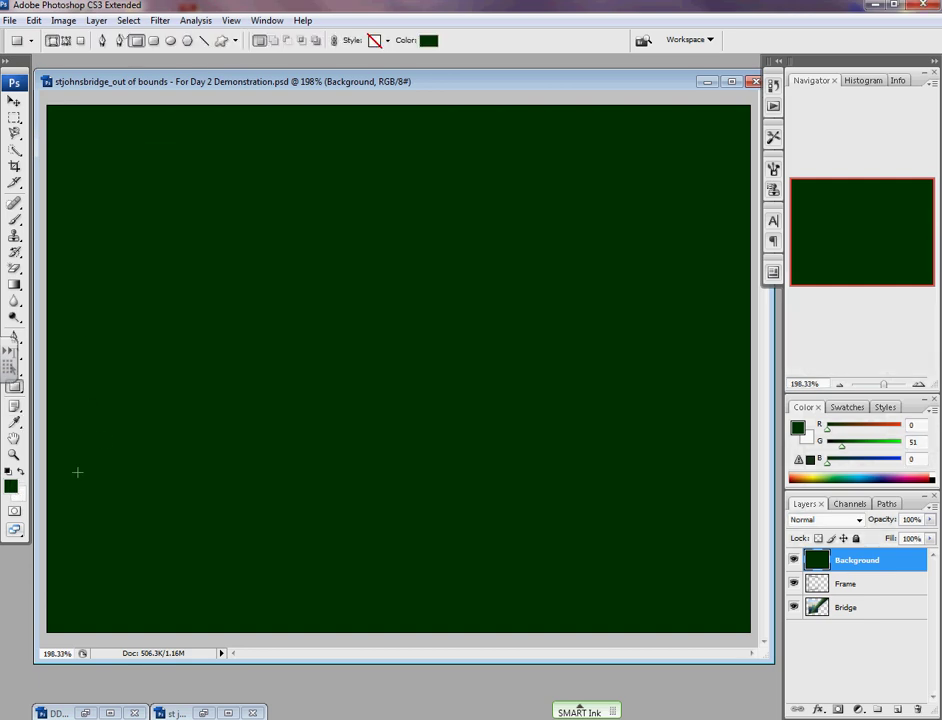
click(20, 498)
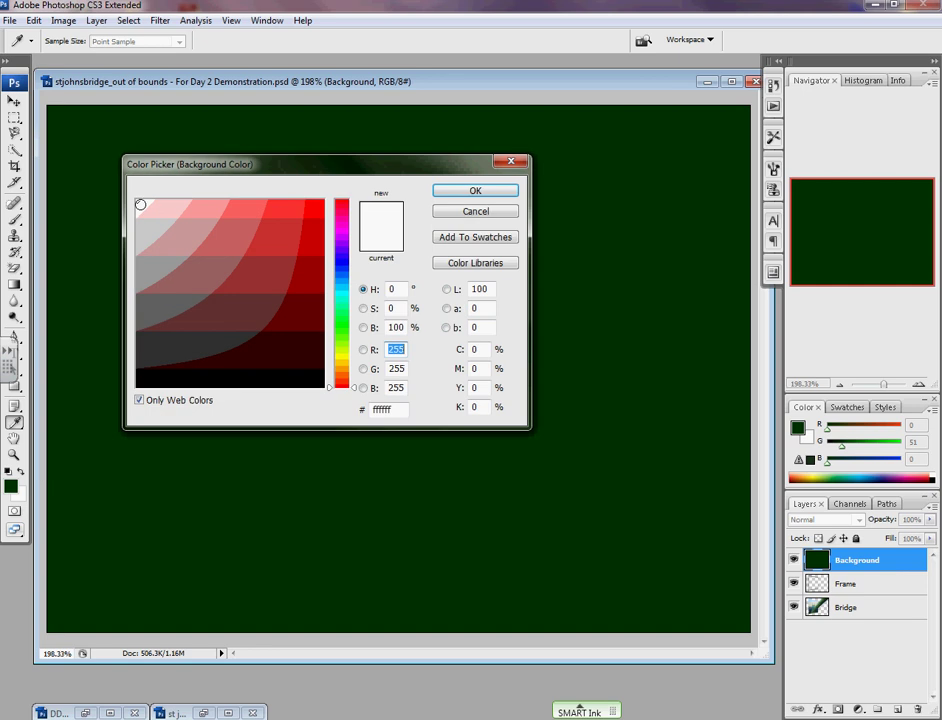
click(447, 189)
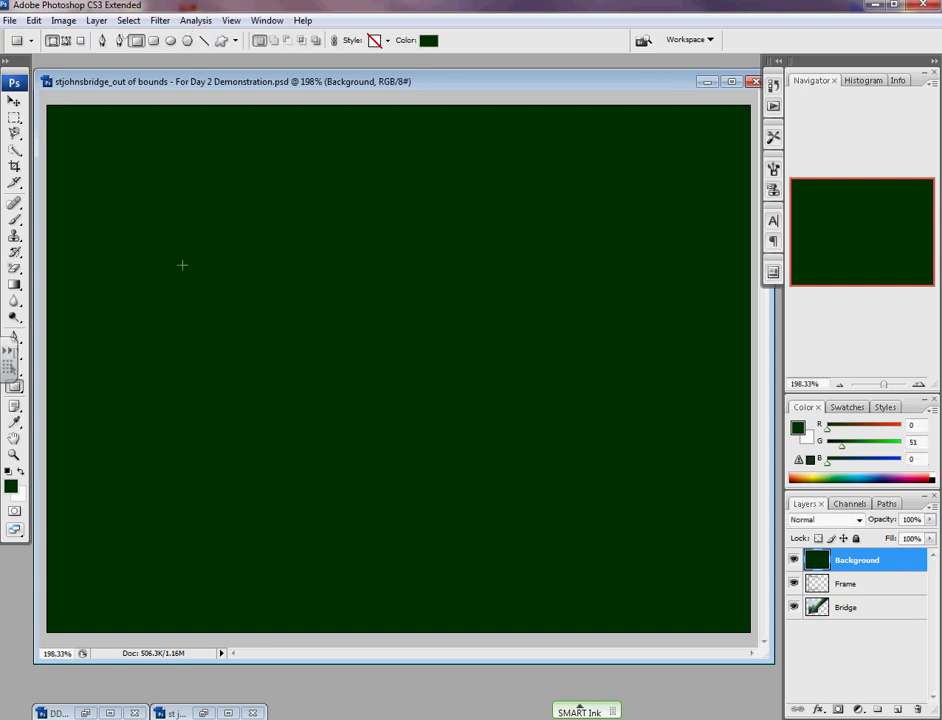
Step: Fill the Background layer with a diagonal dark green to white linear gradient and move the layer beneath Bridge
click(14, 285)
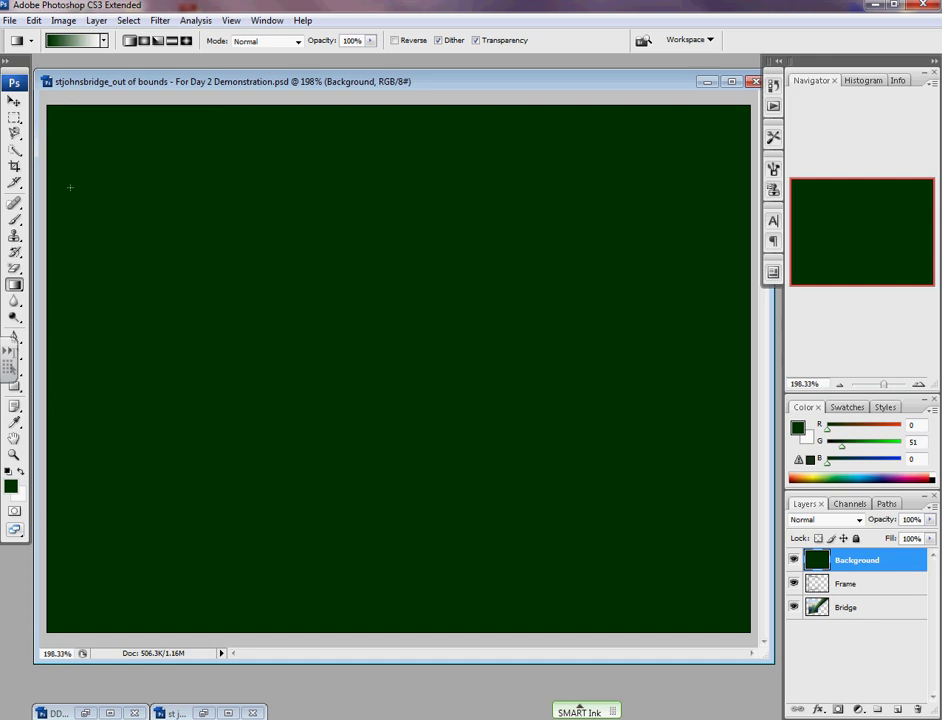
drag(71, 154, 536, 421)
drag(211, 440, 503, 264)
drag(649, 340, 215, 338)
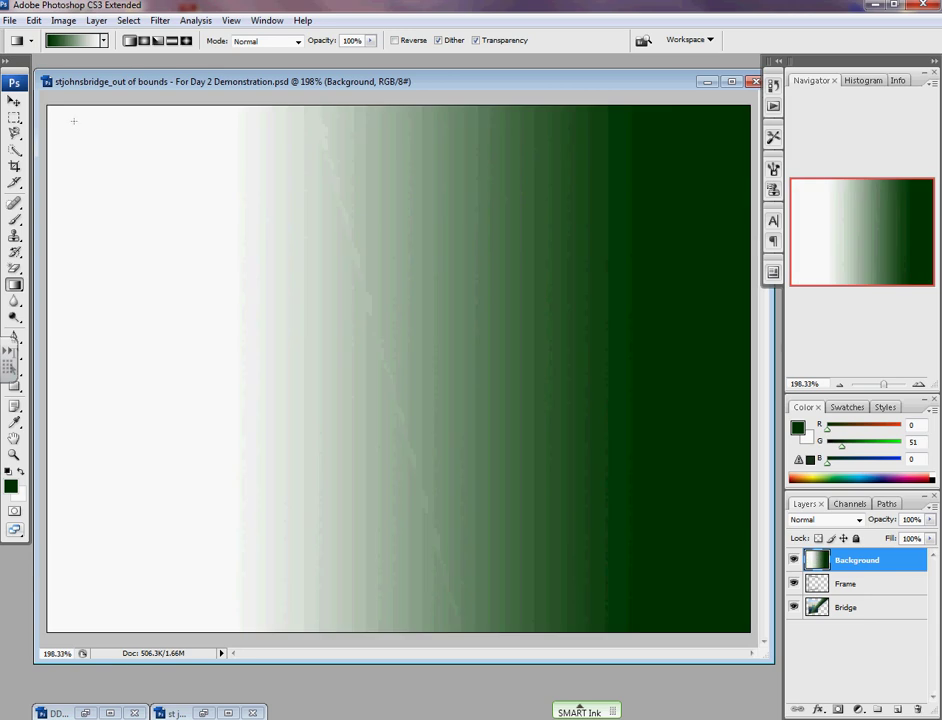
drag(73, 121, 569, 416)
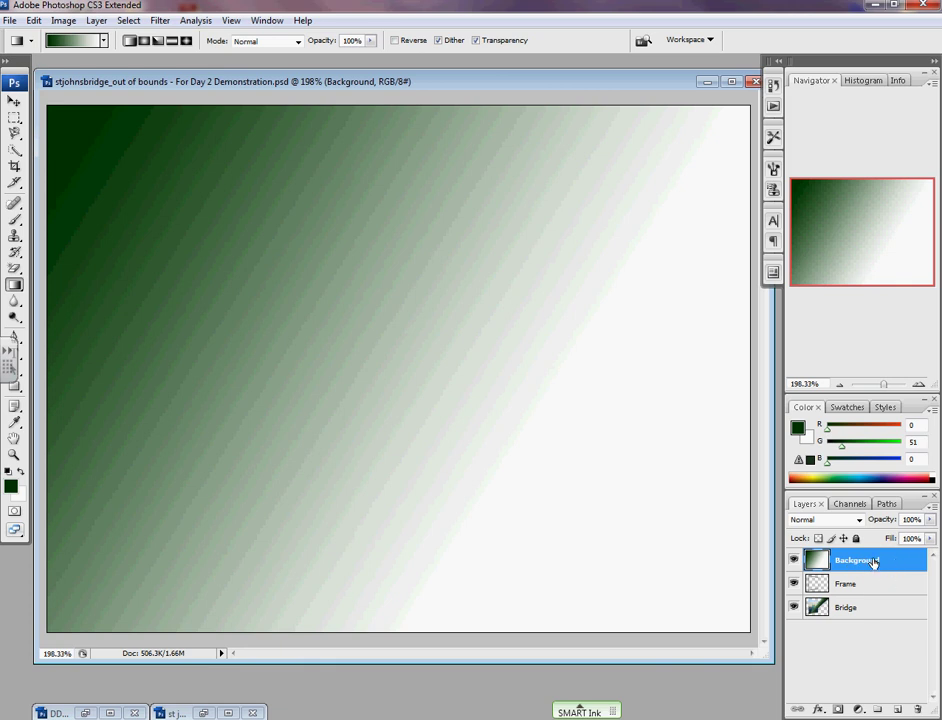
drag(873, 562, 826, 612)
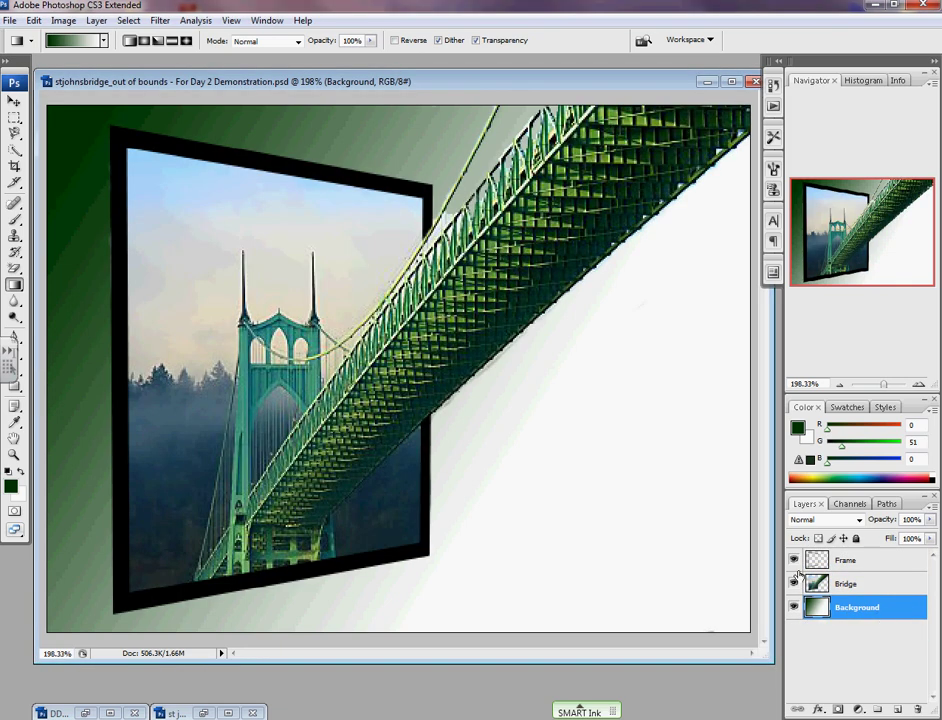
Step: Try other gradient directions on the Background layer, ending with a diagonal from dark green at the upper left to white at the lower right
drag(72, 162, 171, 228)
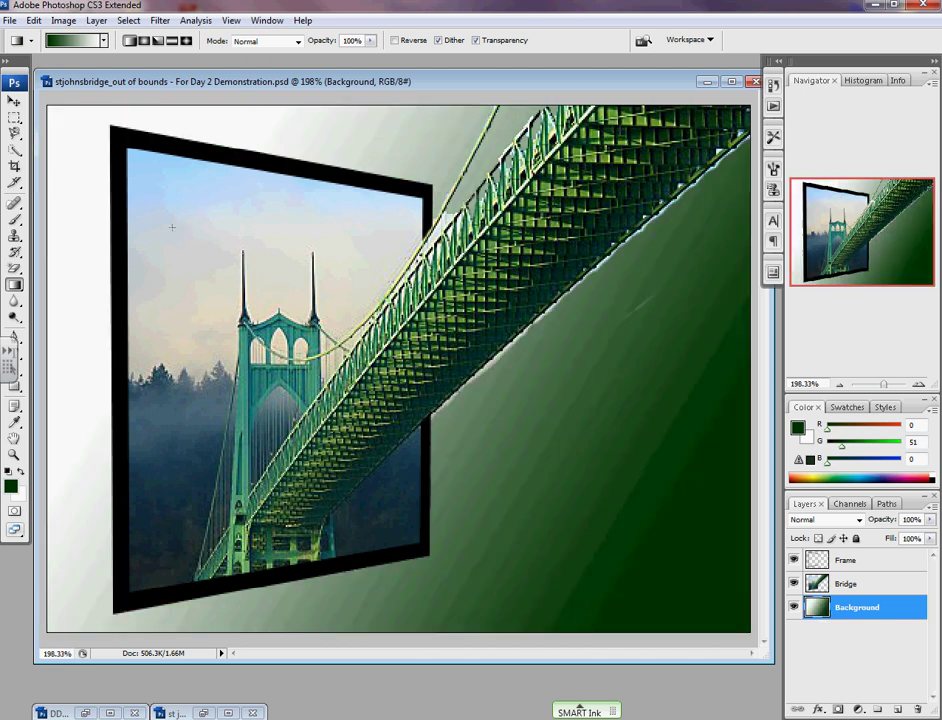
drag(349, 421, 555, 421)
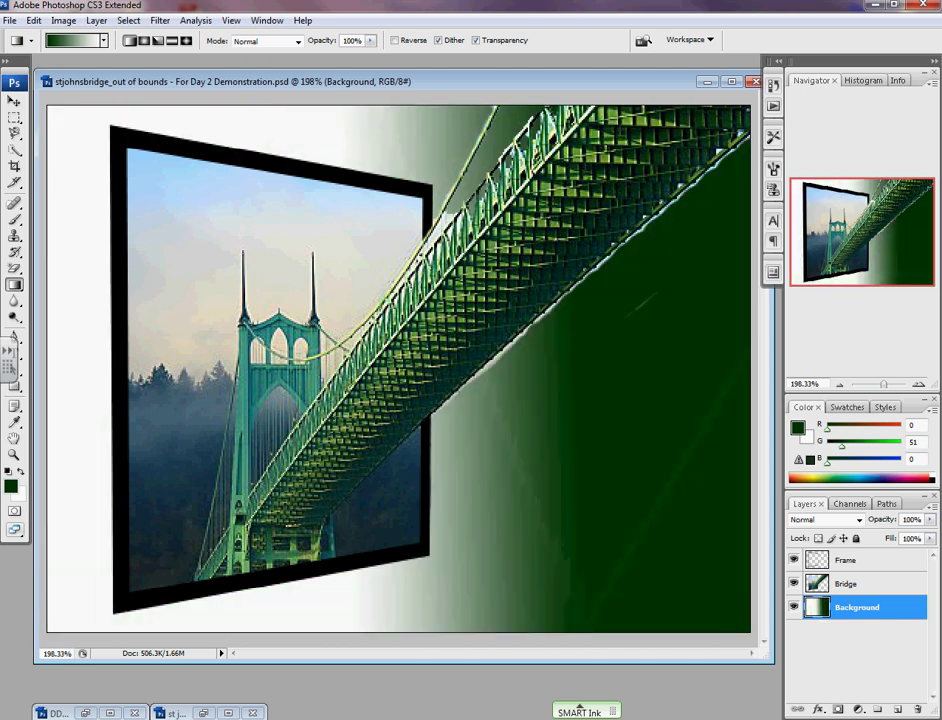
drag(73, 145, 520, 372)
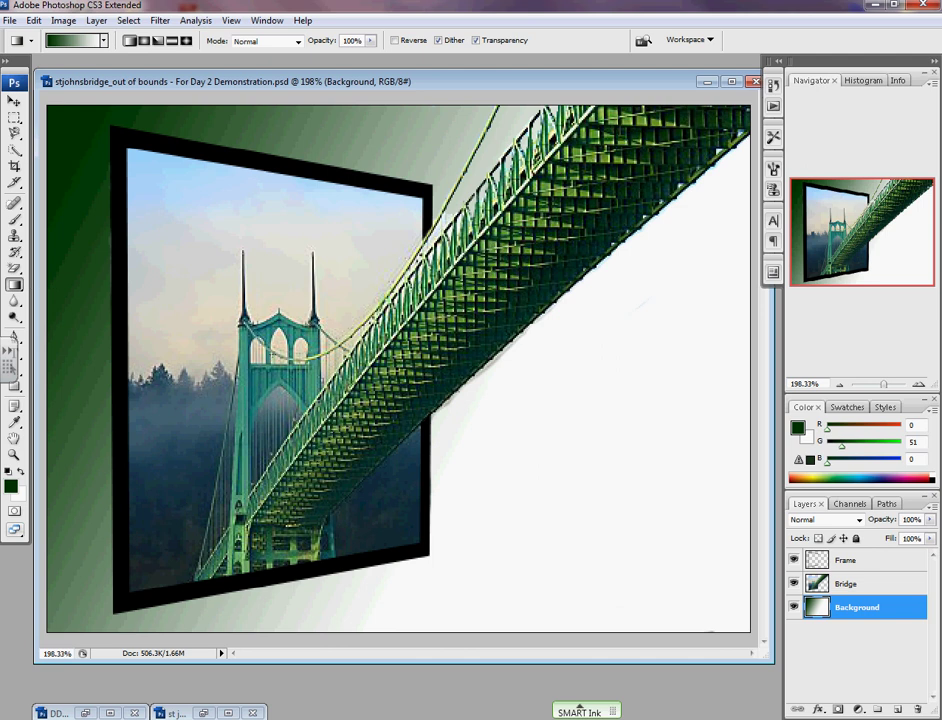
Step: Add a new layer directly above Background and name it Shadow
click(897, 708)
double_click(852, 607)
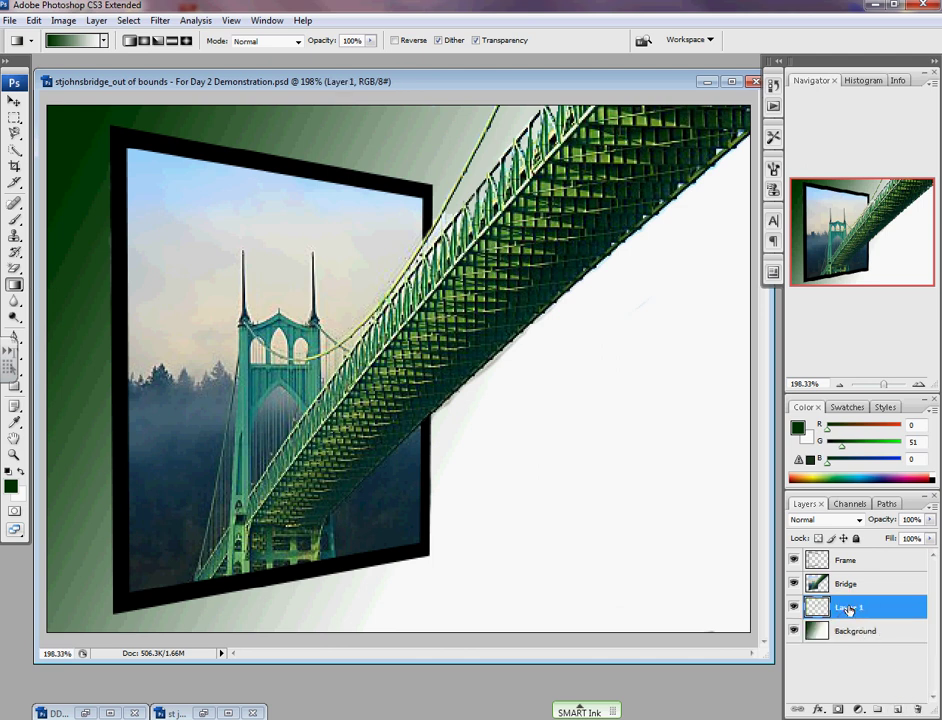
text(Shadow)
key(Return)
Step: Select the part of the bridge extending out of the frame by tracing its outline with the Magnetic Lasso tool
mouse_move(14, 133)
mouse_down()
mouse_move(52, 133)
mouse_move(65, 161)
mouse_up()
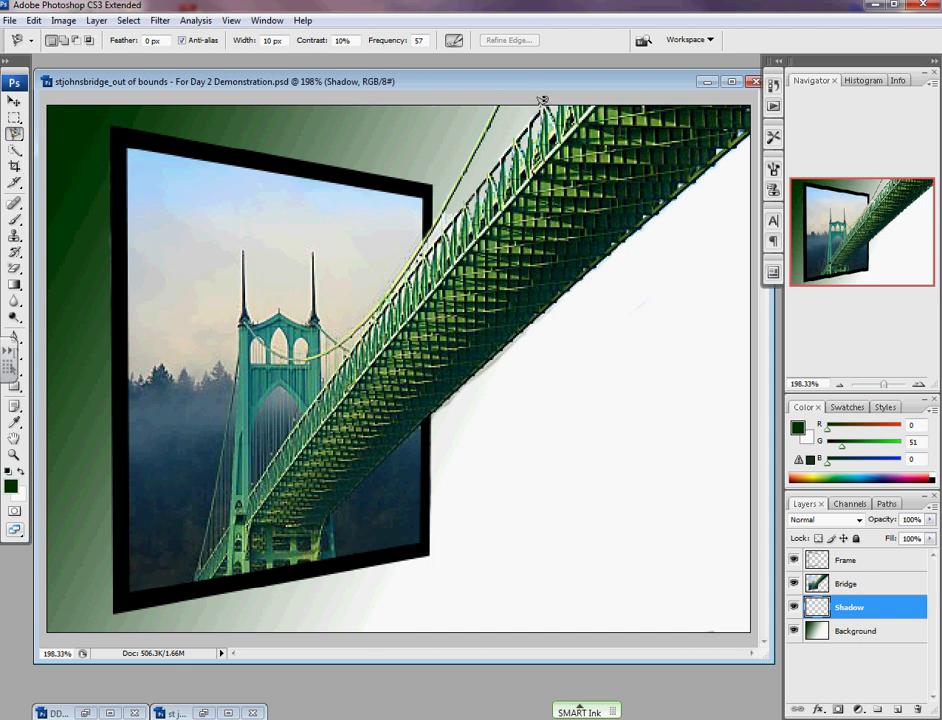
drag(543, 100, 320, 385)
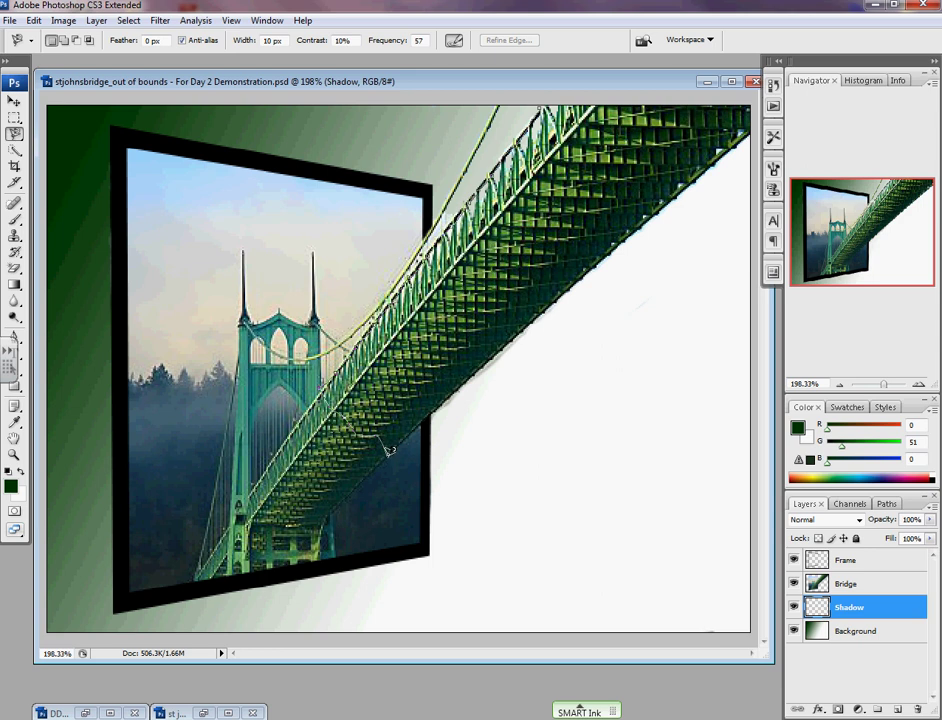
click(389, 451)
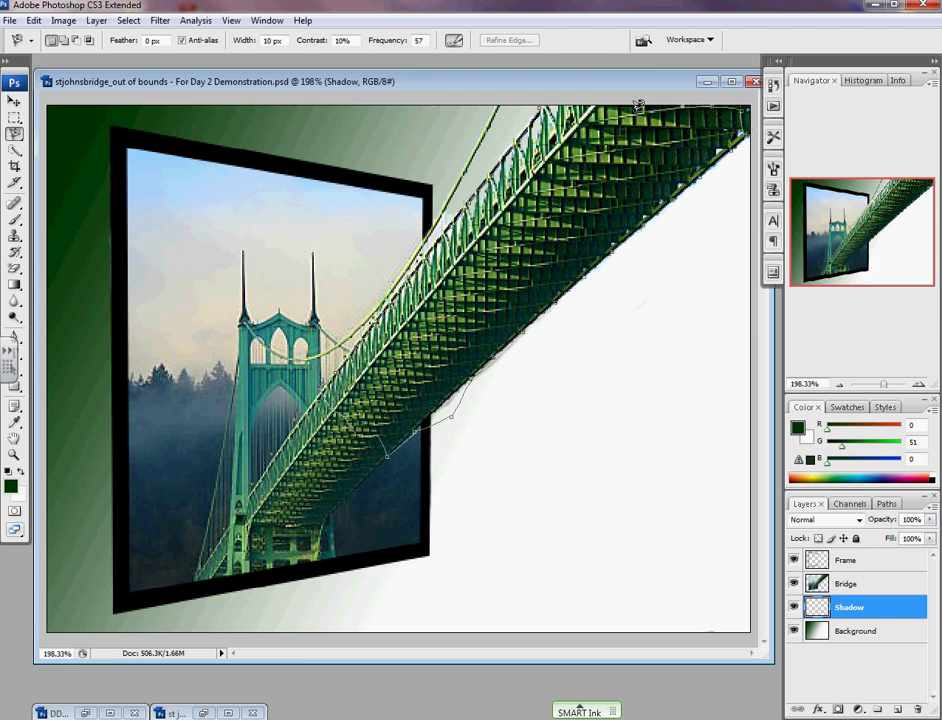
click(543, 103)
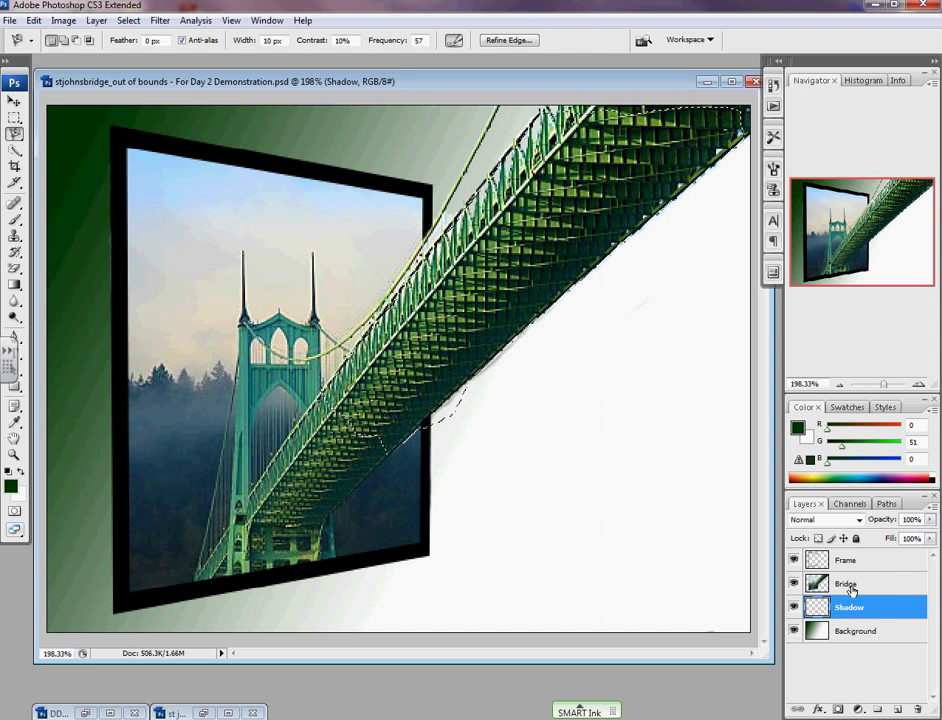
Step: Fill the bridge selection with the dark green foreground color on the Shadow layer, deselect it, and activate the Move tool
click(848, 587)
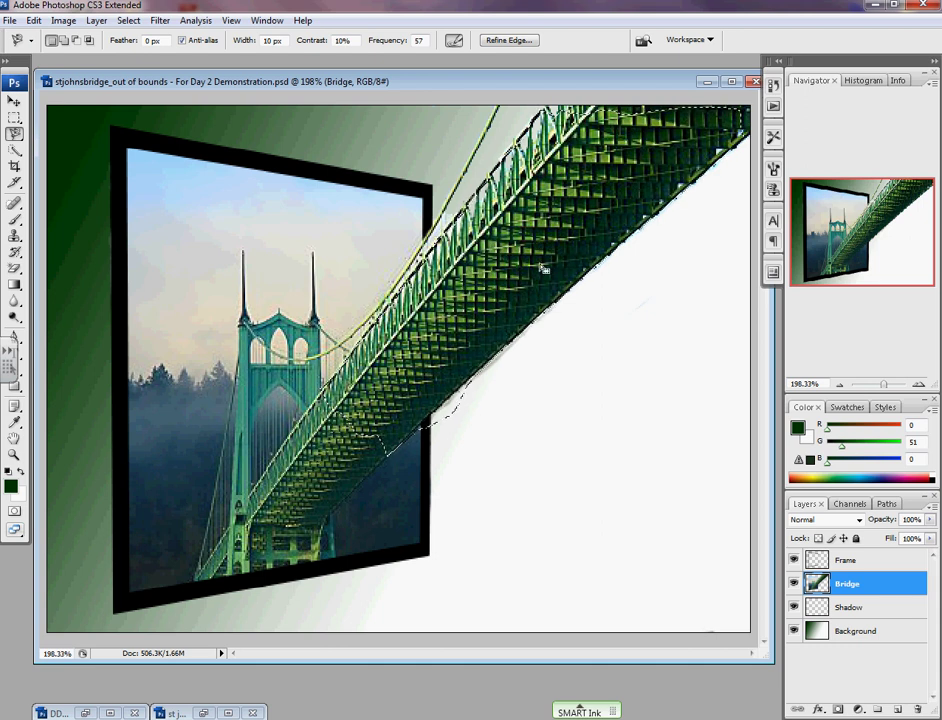
drag(672, 482, 603, 266)
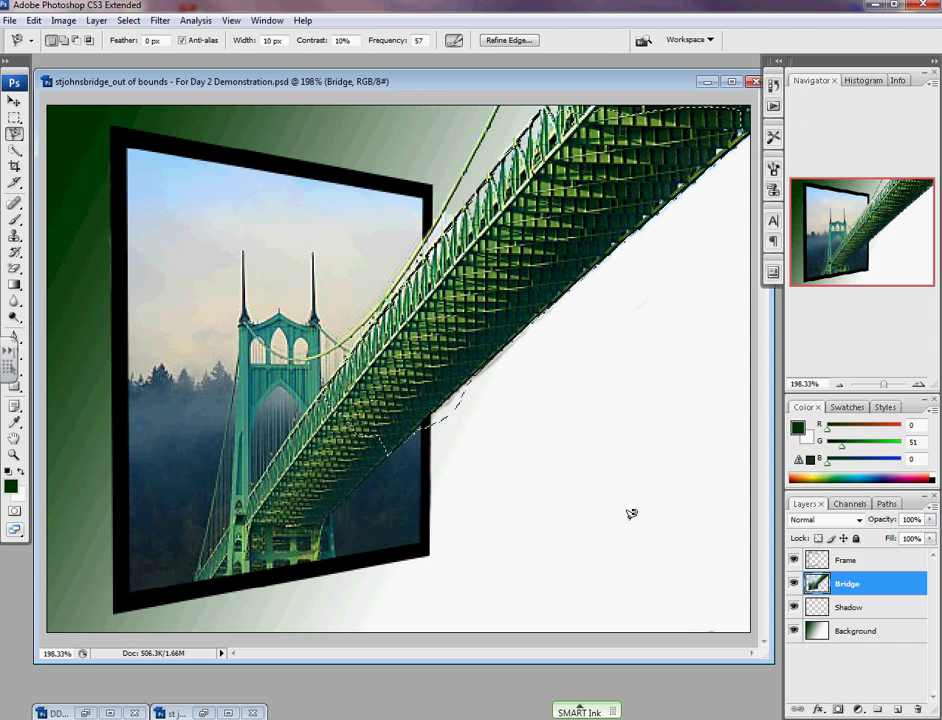
click(849, 608)
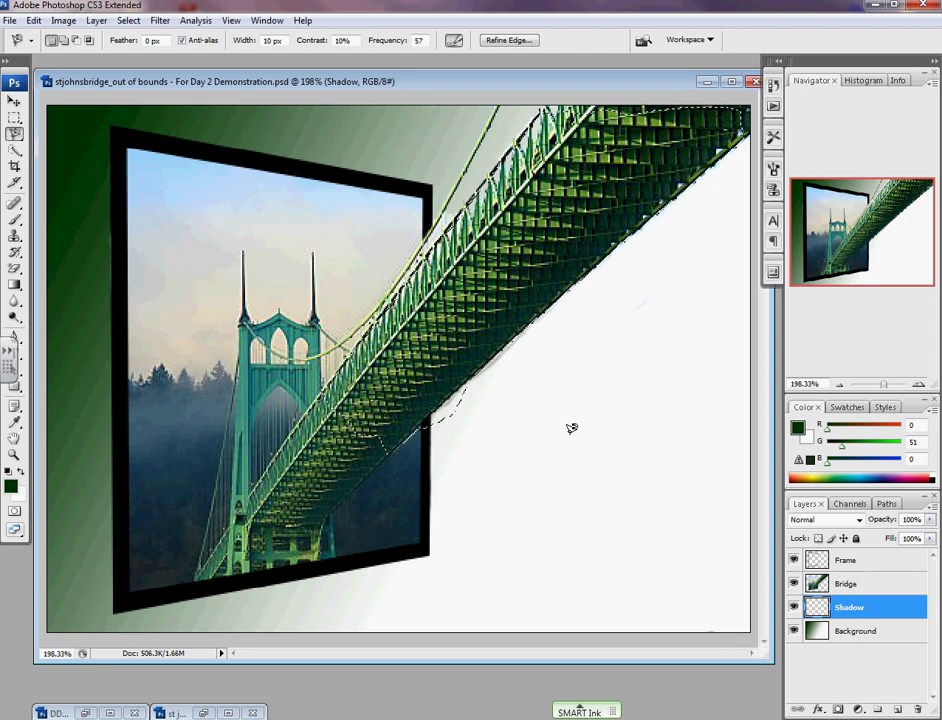
key(alt+BackSpace)
key(ctrl+d)
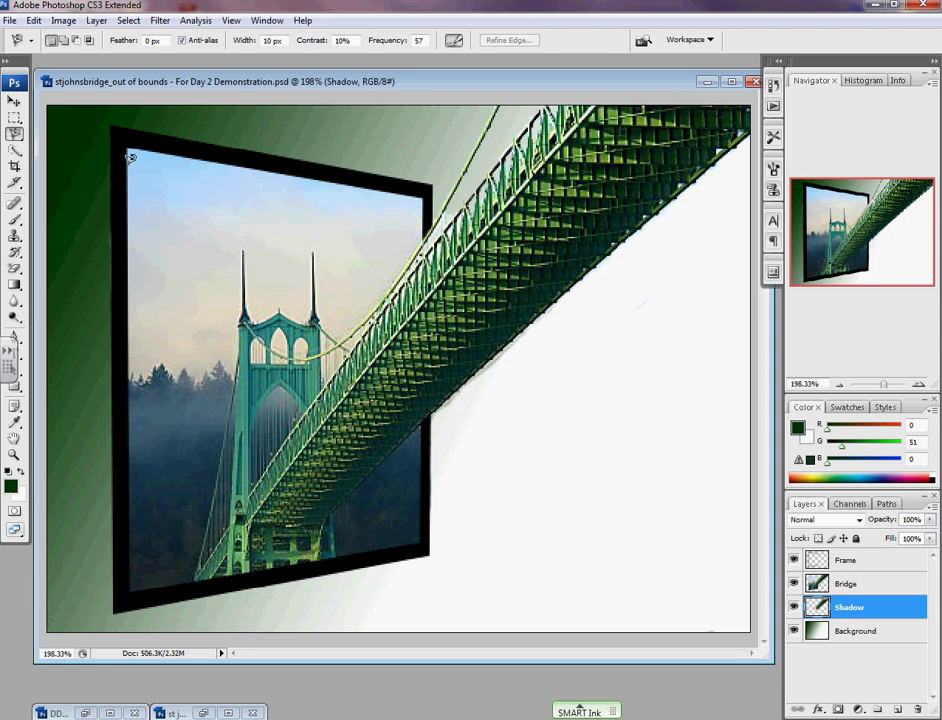
click(14, 101)
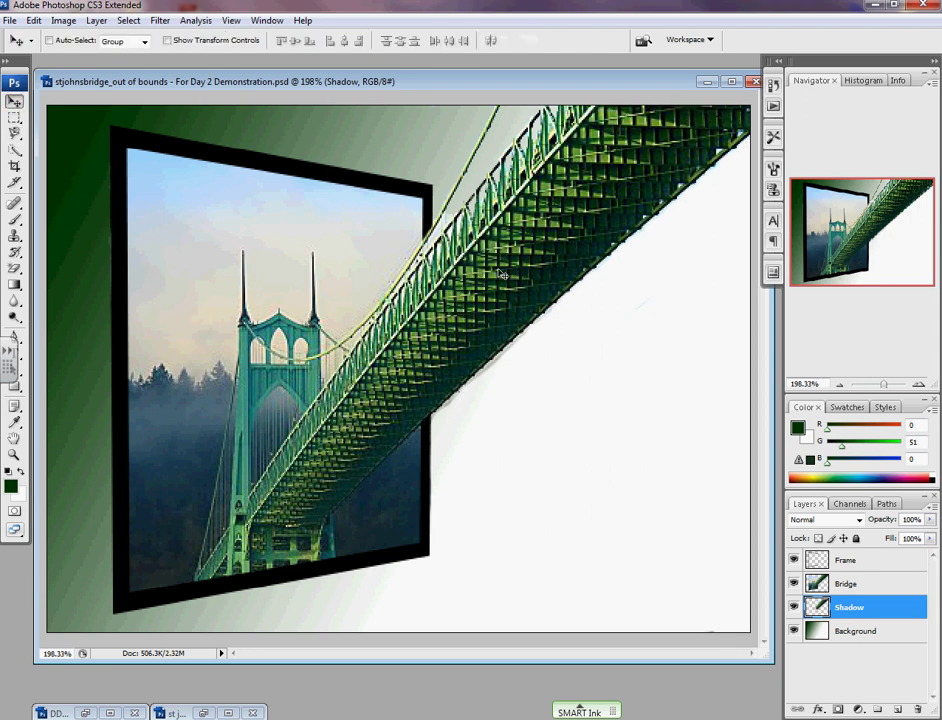
Step: Place the Shadow layer above the Bridge layer and offset its bridge copy down and to the right, overlapping the original bridge
drag(505, 315, 589, 389)
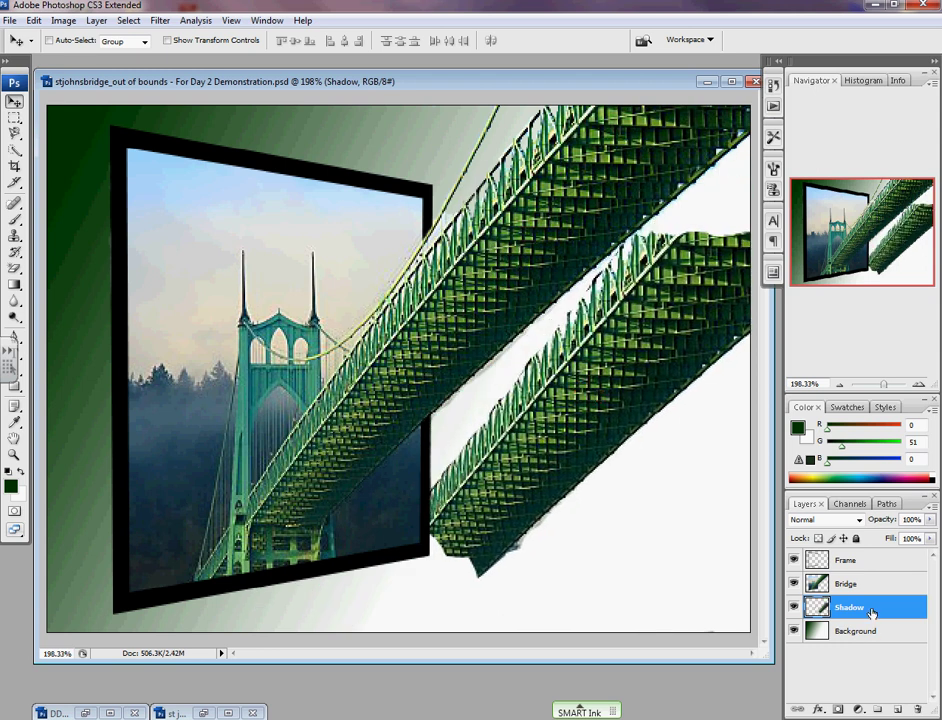
mouse_move(872, 612)
mouse_down()
mouse_move(868, 543)
mouse_move(864, 574)
mouse_up()
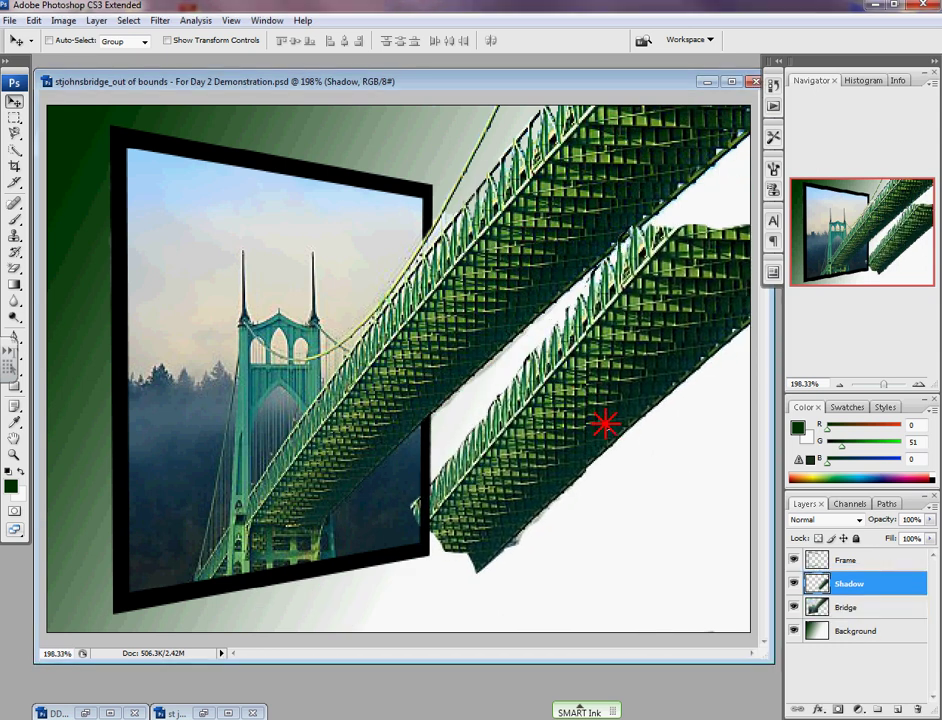
mouse_move(604, 424)
mouse_down()
mouse_move(553, 303)
mouse_move(530, 330)
mouse_move(560, 412)
mouse_move(616, 395)
mouse_move(603, 412)
mouse_move(645, 367)
mouse_move(553, 263)
mouse_move(599, 305)
mouse_move(585, 309)
mouse_move(635, 311)
mouse_move(511, 268)
mouse_move(538, 275)
mouse_move(580, 320)
mouse_up()
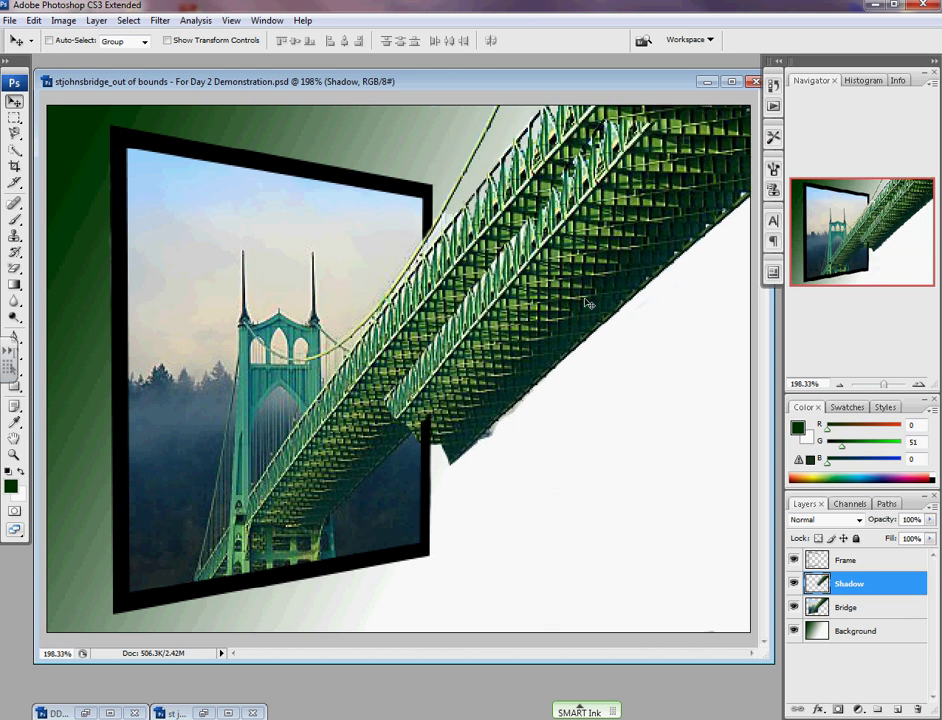
Step: Turn the bridge copy on the Shadow layer solid black using Hue/Saturation with a Lightness of -100
click(63, 20)
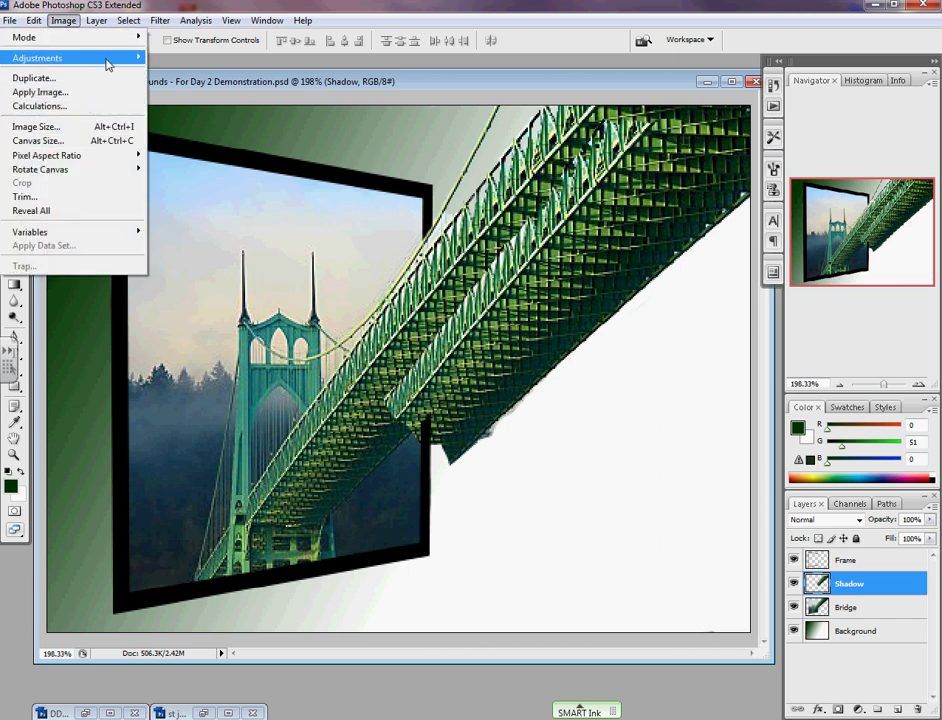
mouse_move(130, 60)
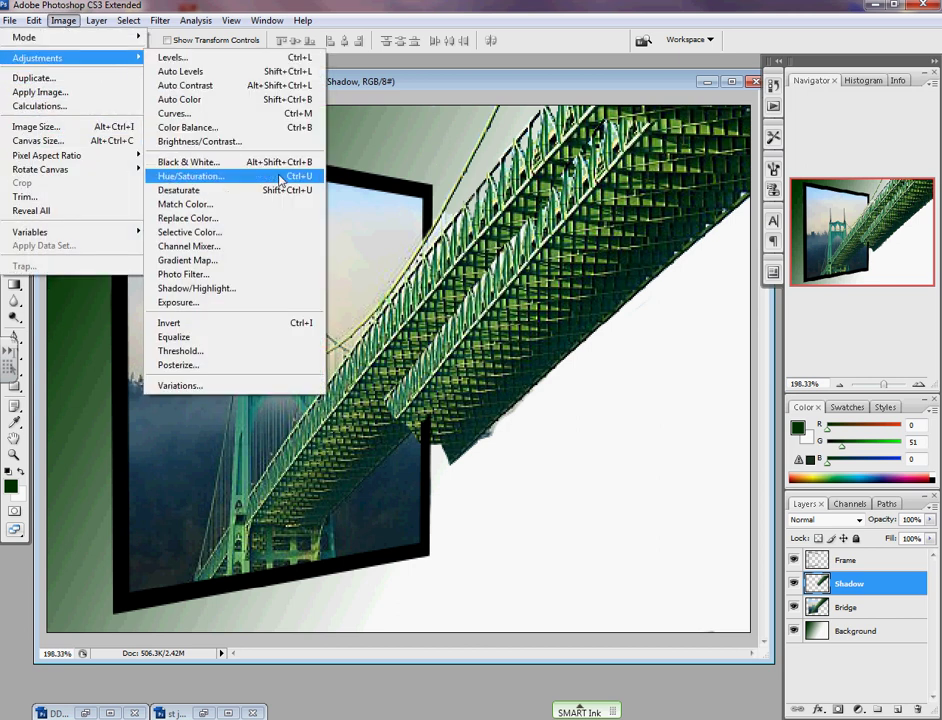
key(Escape)
key(i)
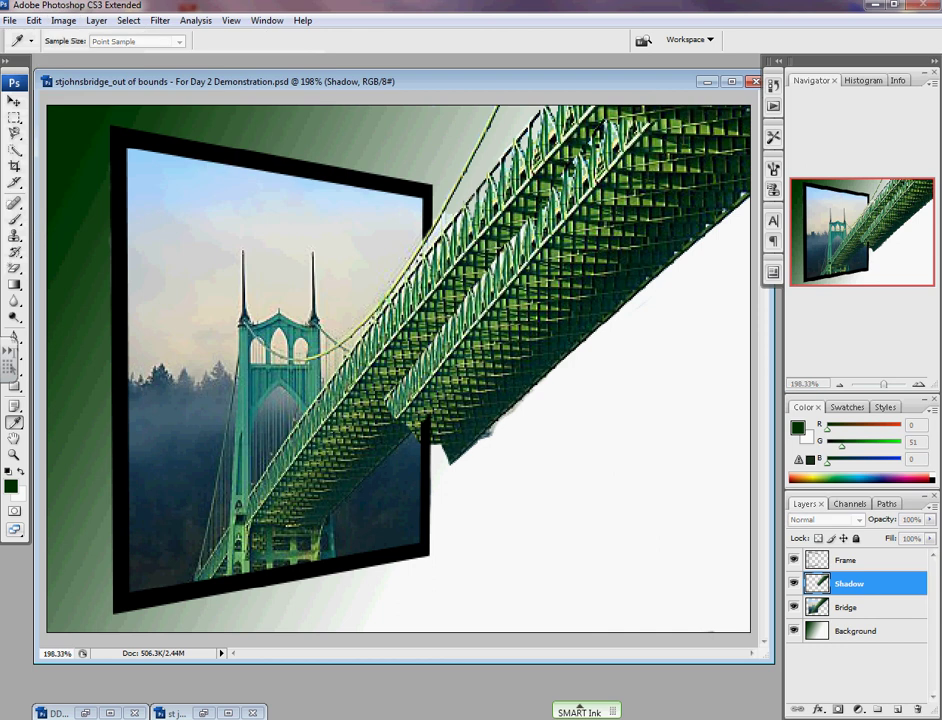
key(ctrl+u)
drag(261, 103, 280, 99)
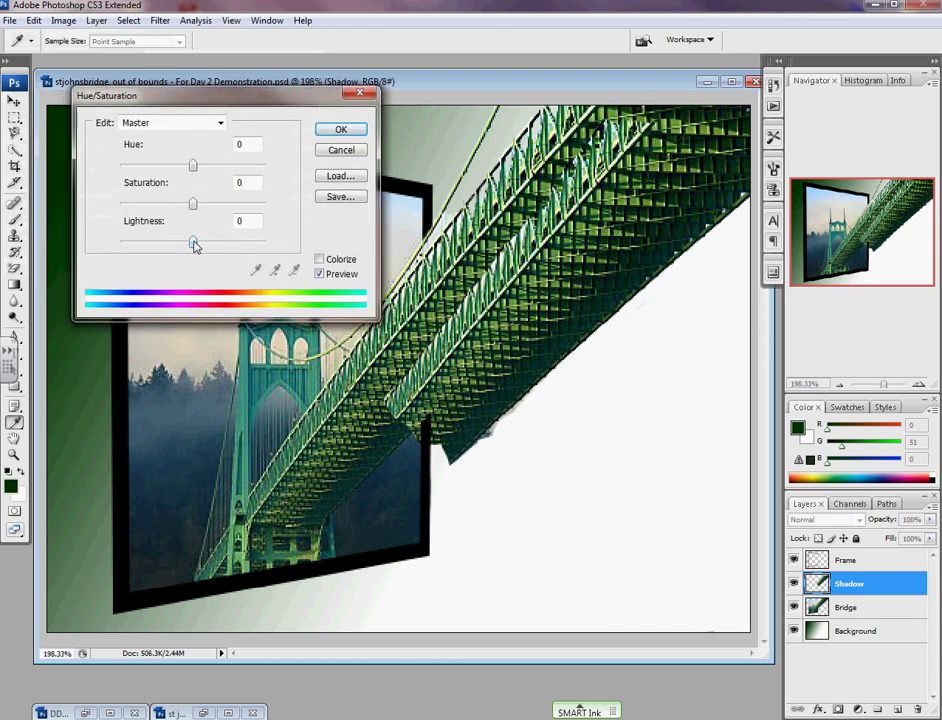
drag(193, 243, 95, 236)
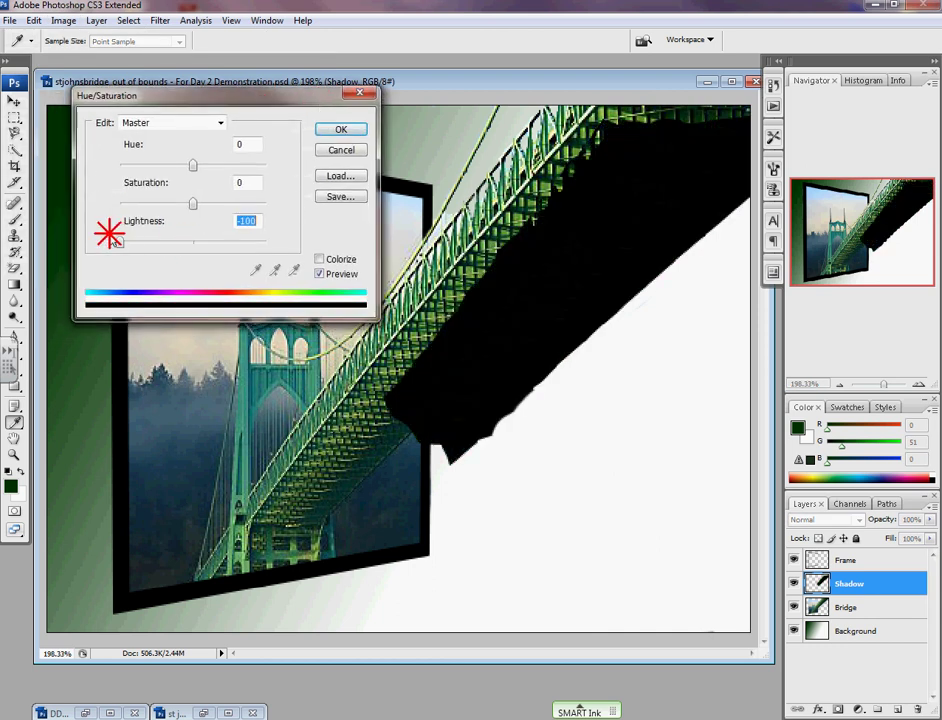
click(337, 131)
key(v)
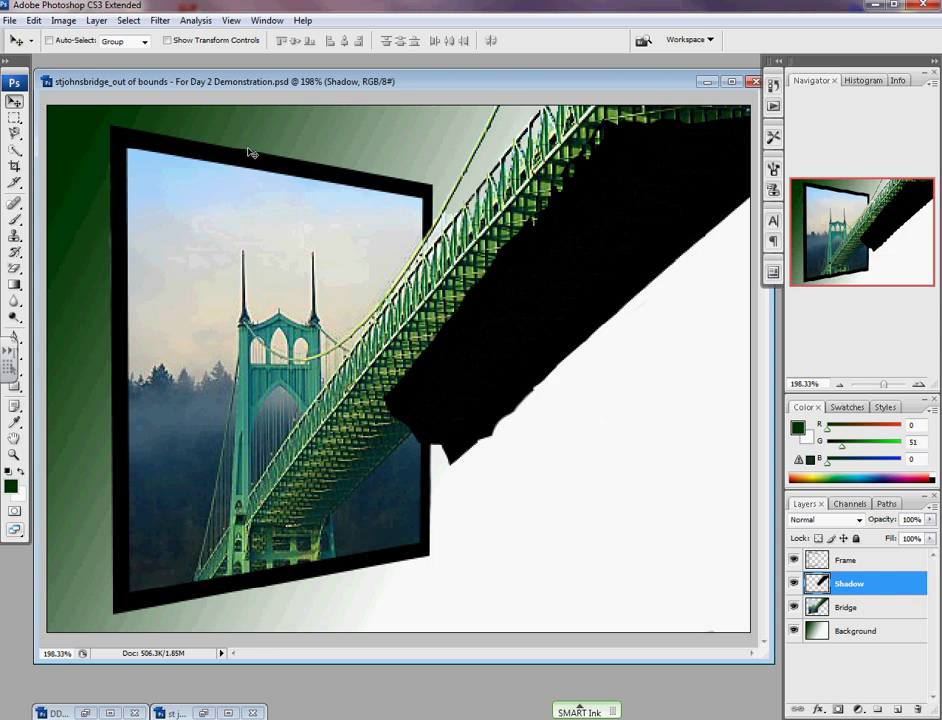
Step: Soften the black shape on the Shadow layer with a Gaussian Blur of 8.3 pixels radius
click(162, 21)
mouse_move(141, 173)
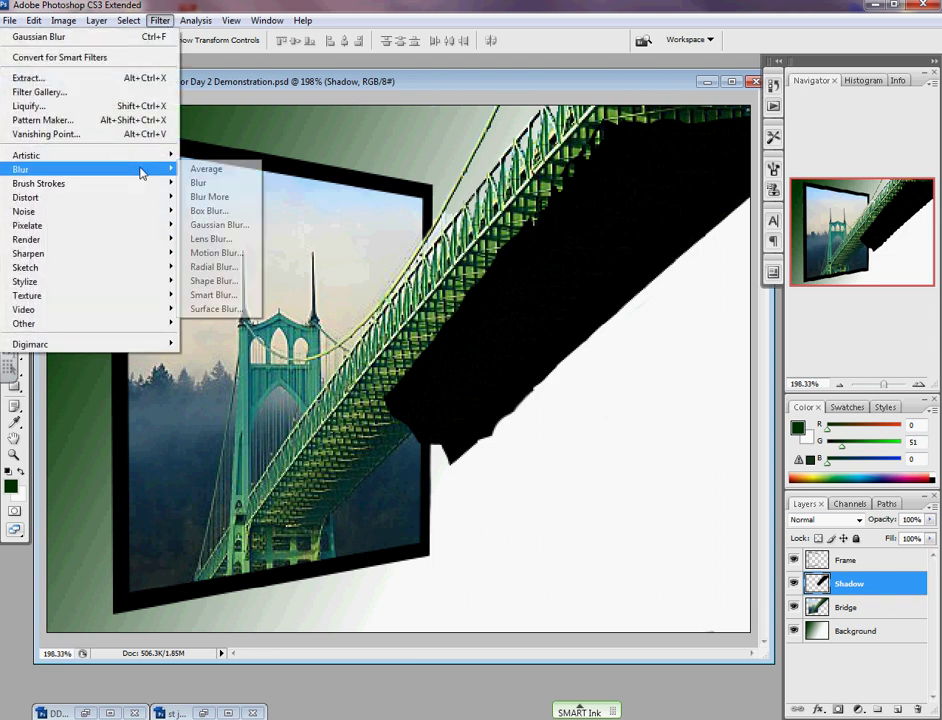
click(216, 229)
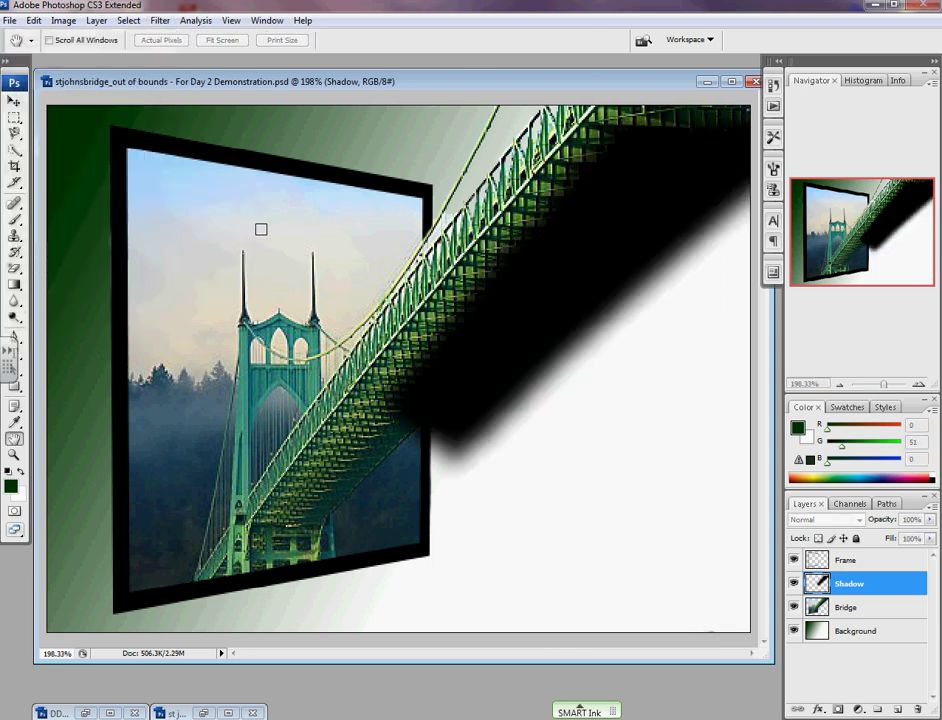
drag(221, 80, 252, 56)
mouse_move(155, 279)
mouse_down()
mouse_move(210, 281)
mouse_move(143, 285)
mouse_move(158, 285)
mouse_up()
click(158, 282)
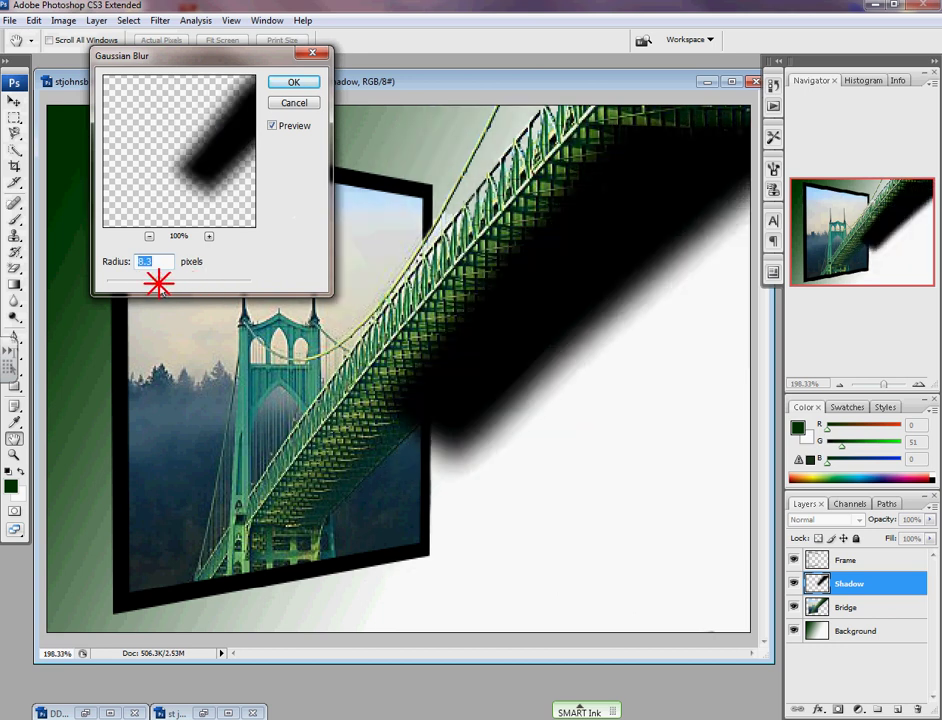
click(294, 86)
key(v)
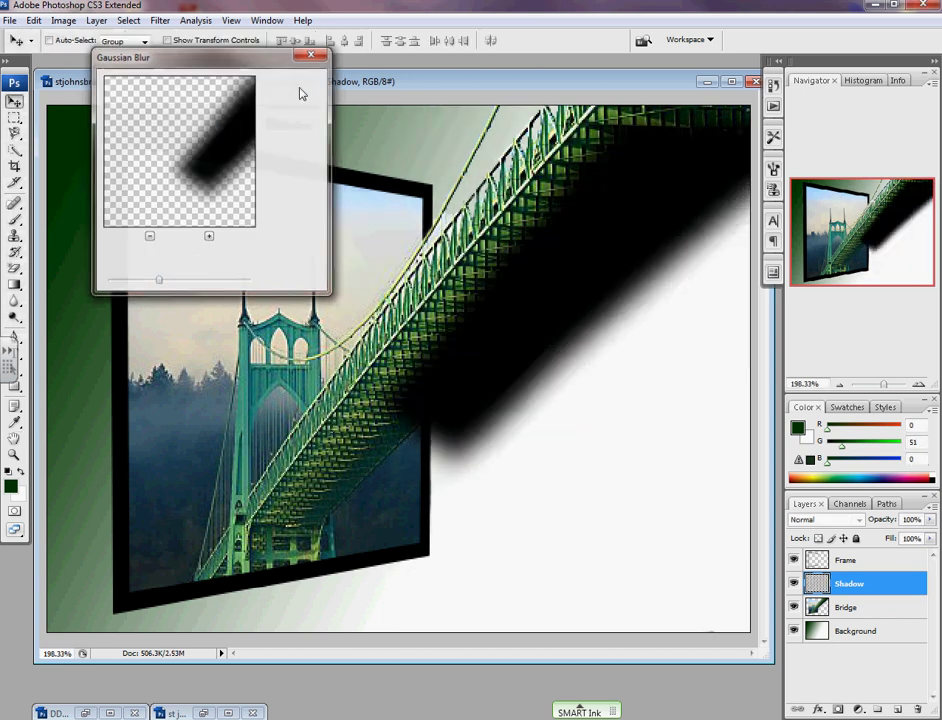
Step: Offset the blurred shadow below the bridge's lower edge and set the Shadow layer's opacity to 45%
drag(561, 273, 595, 320)
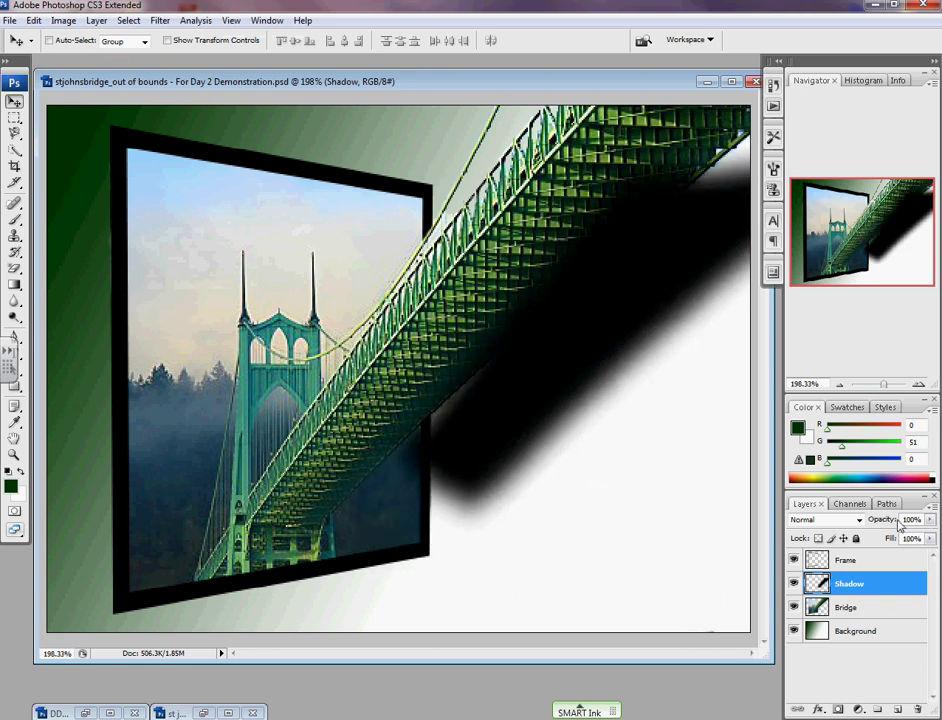
click(929, 520)
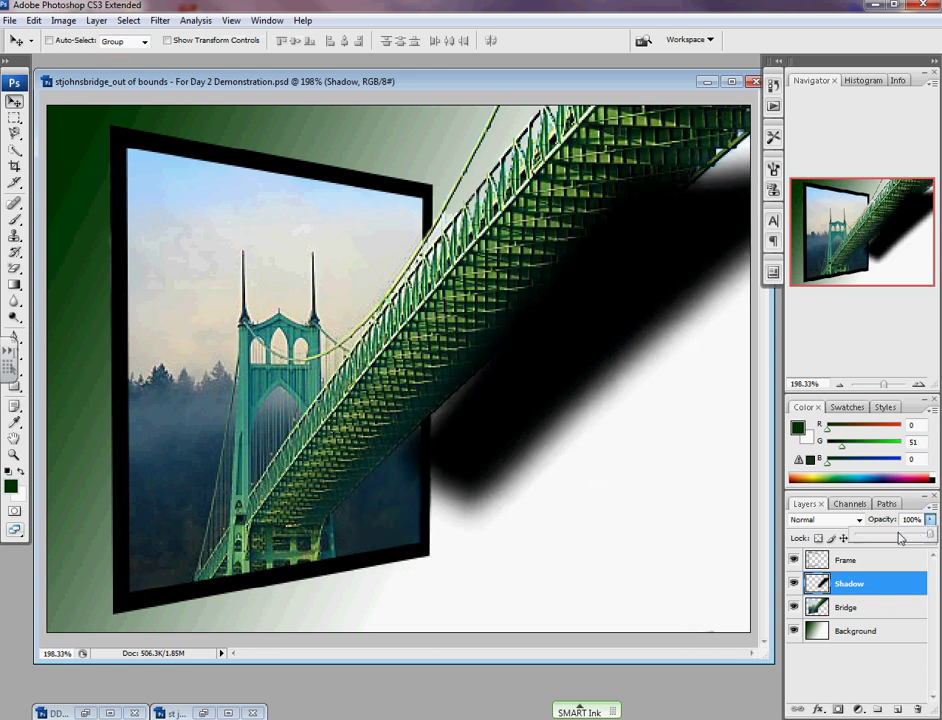
click(887, 538)
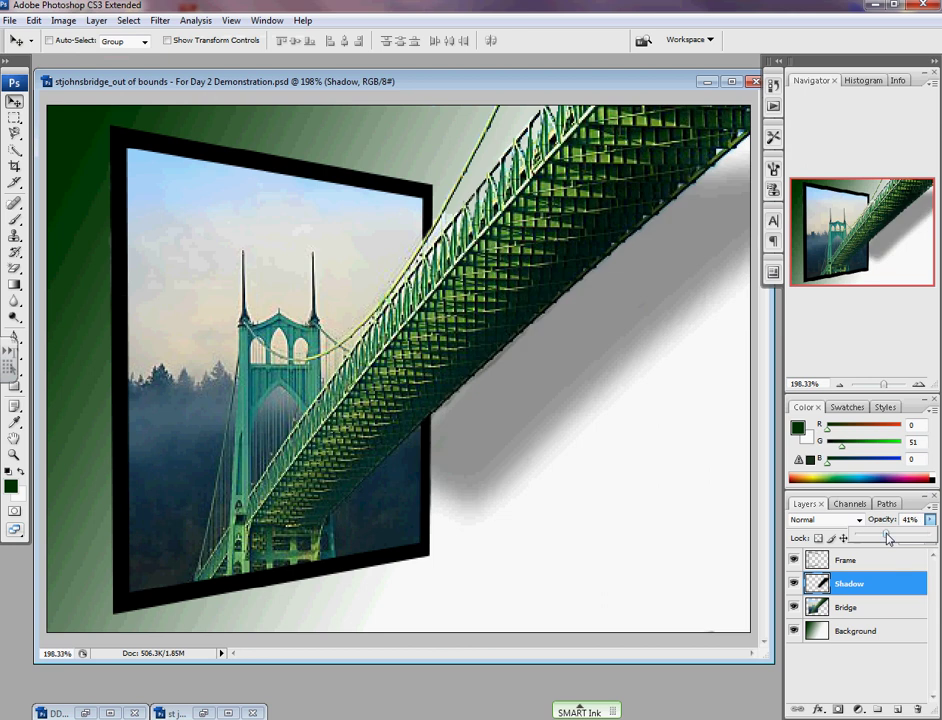
drag(887, 538, 891, 537)
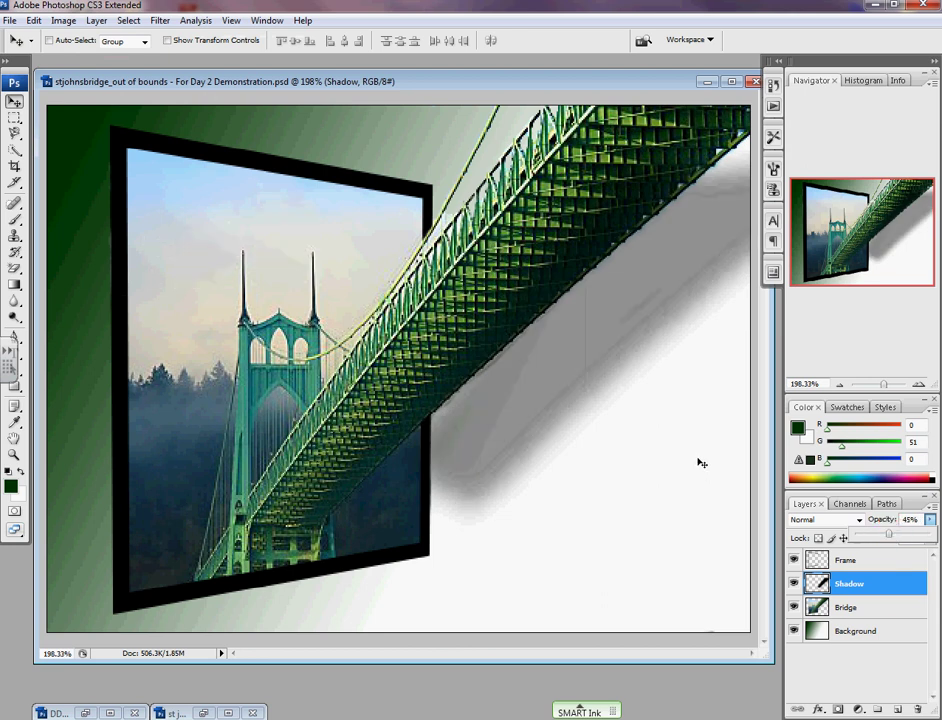
click(605, 363)
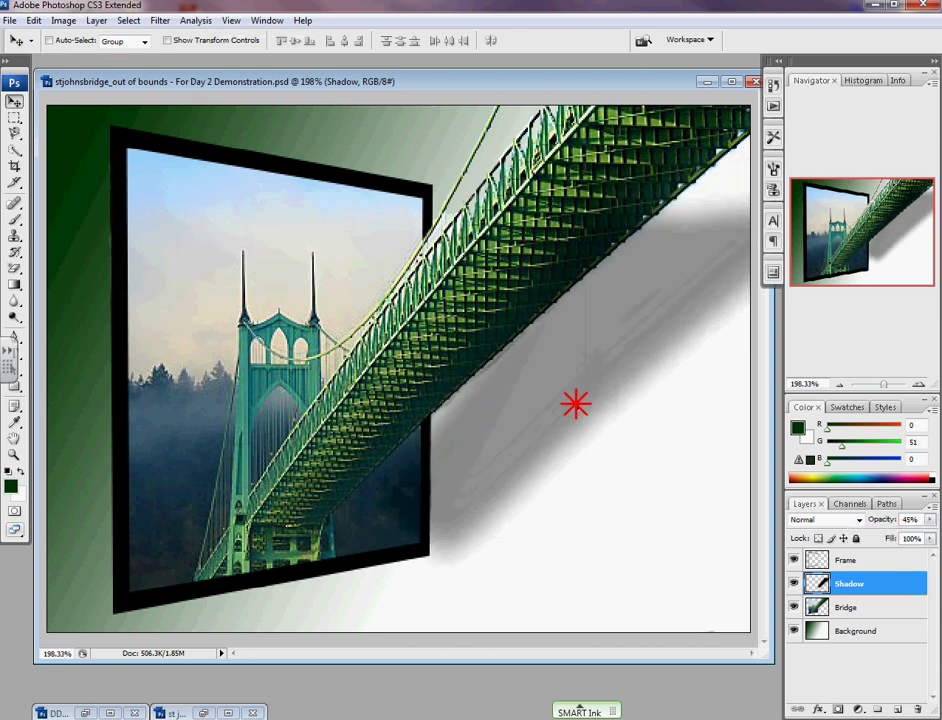
drag(594, 362, 604, 292)
Step: Distort the shadow by pulling its lower-left corner outward beneath the frame, and reposition it up and to the right along the bridge
click(63, 21)
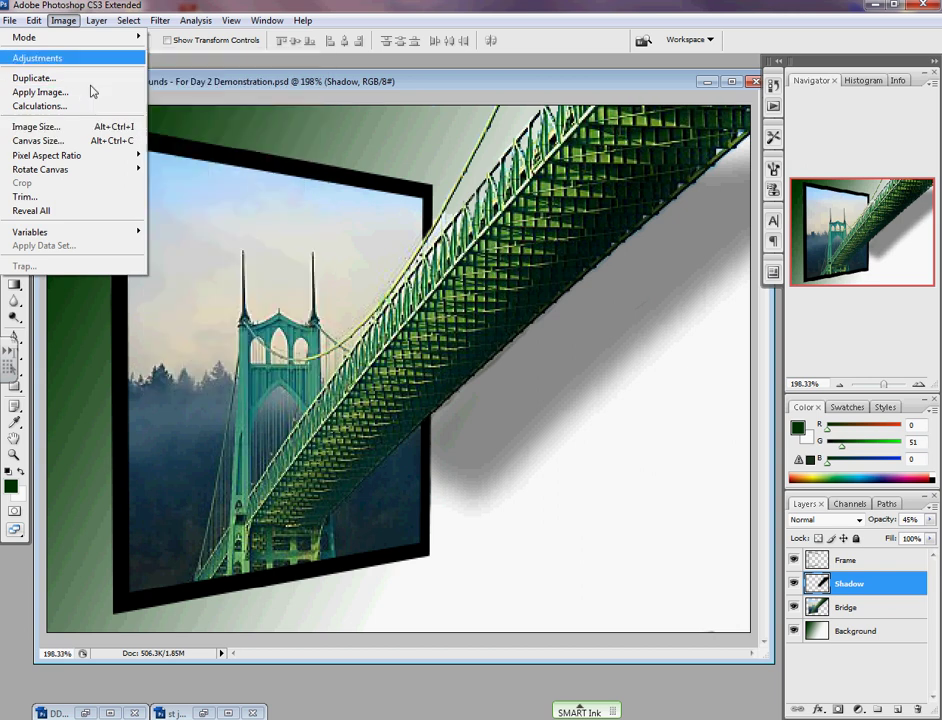
mouse_move(34, 20)
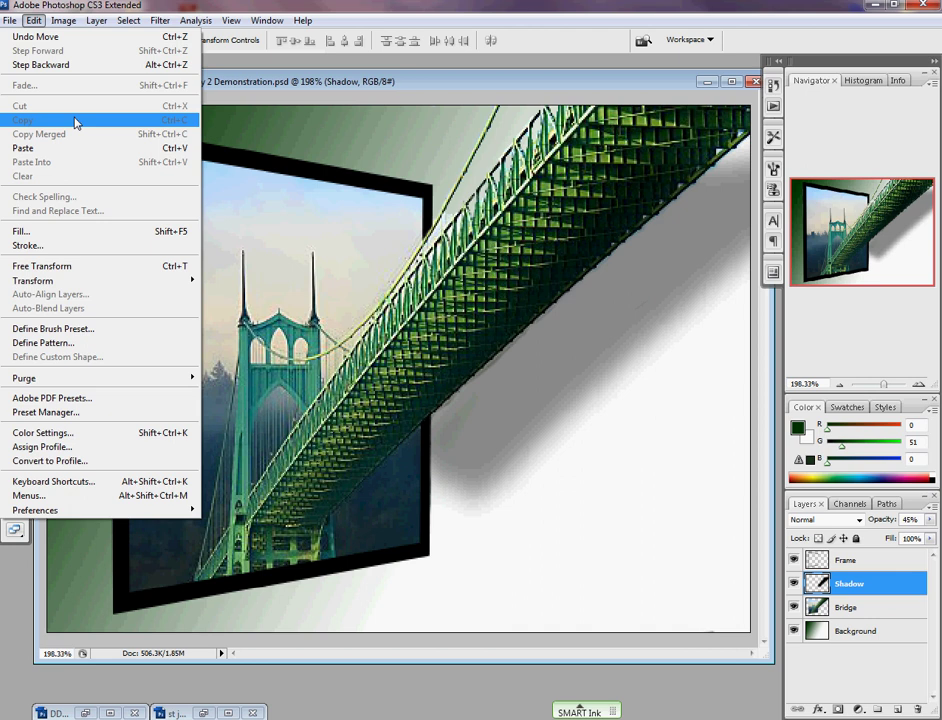
mouse_move(132, 280)
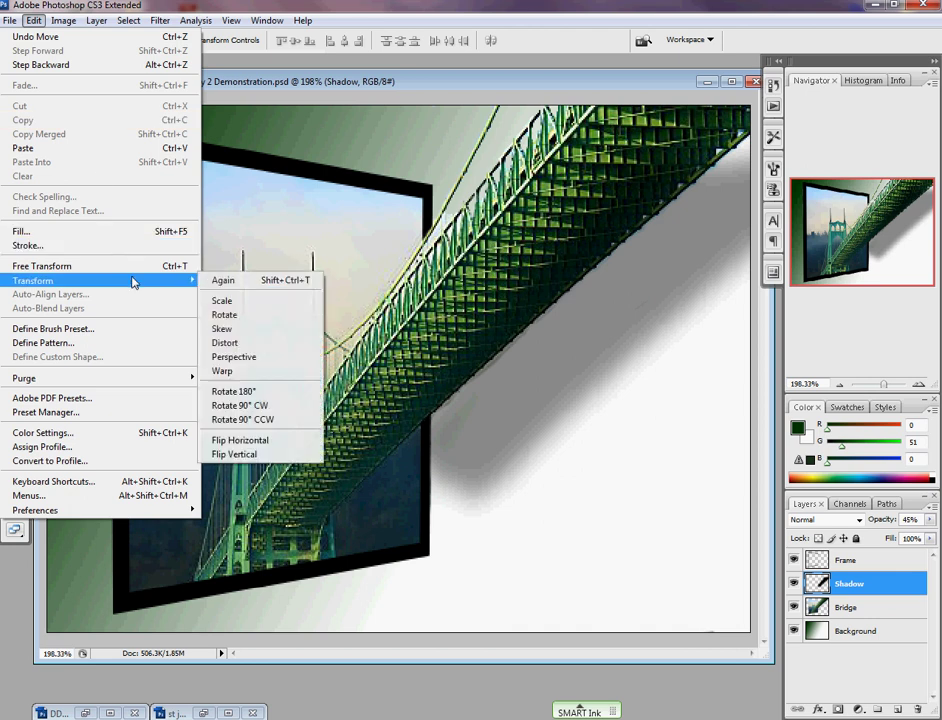
click(228, 343)
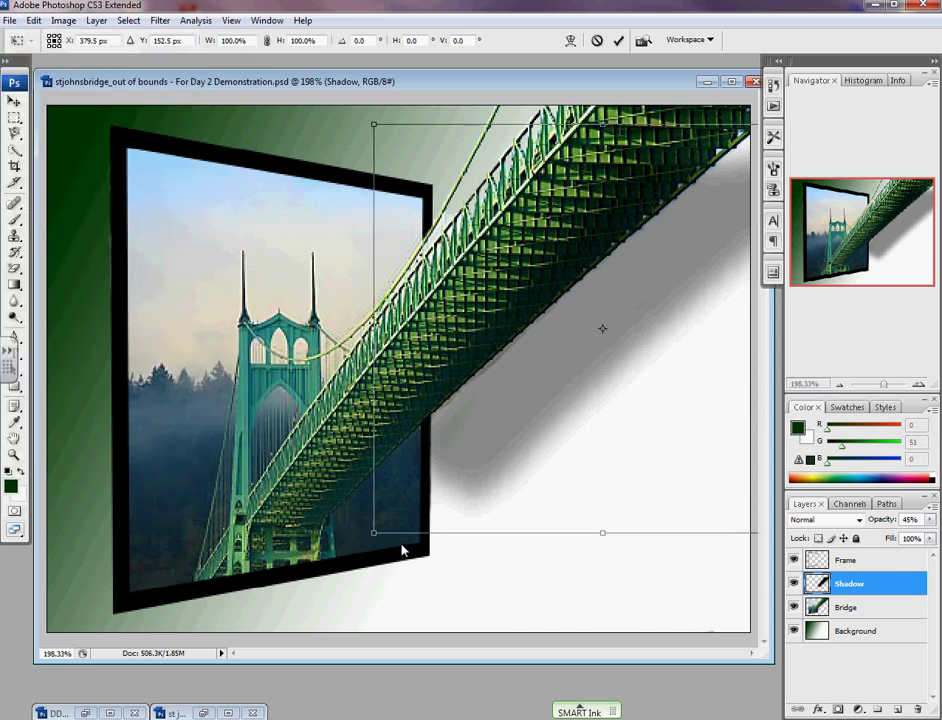
drag(374, 535, 194, 602)
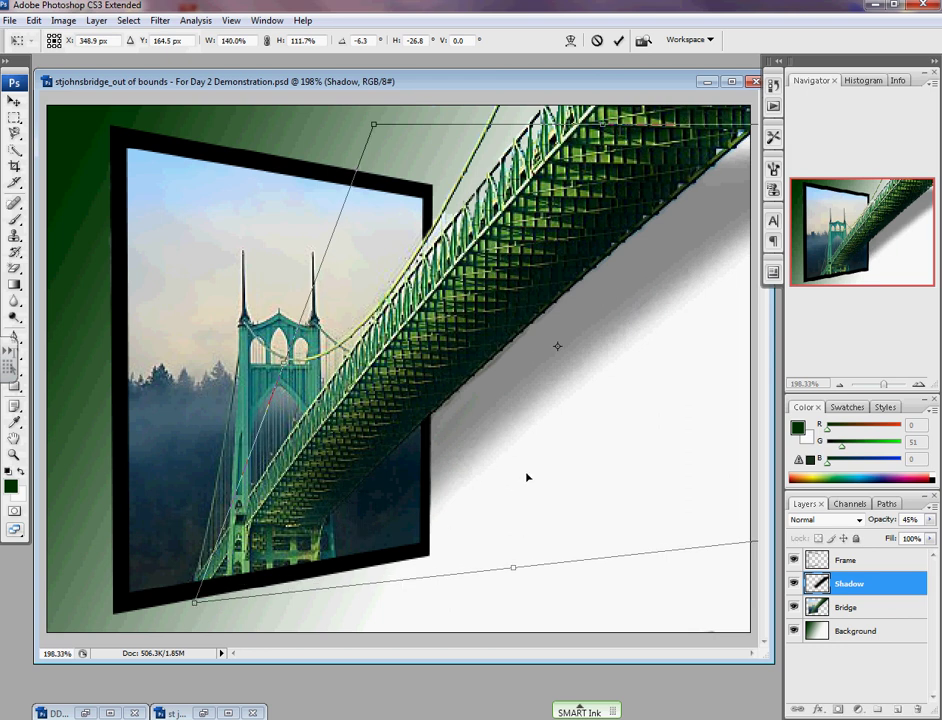
mouse_move(509, 417)
mouse_down()
mouse_move(578, 385)
mouse_move(563, 366)
mouse_up()
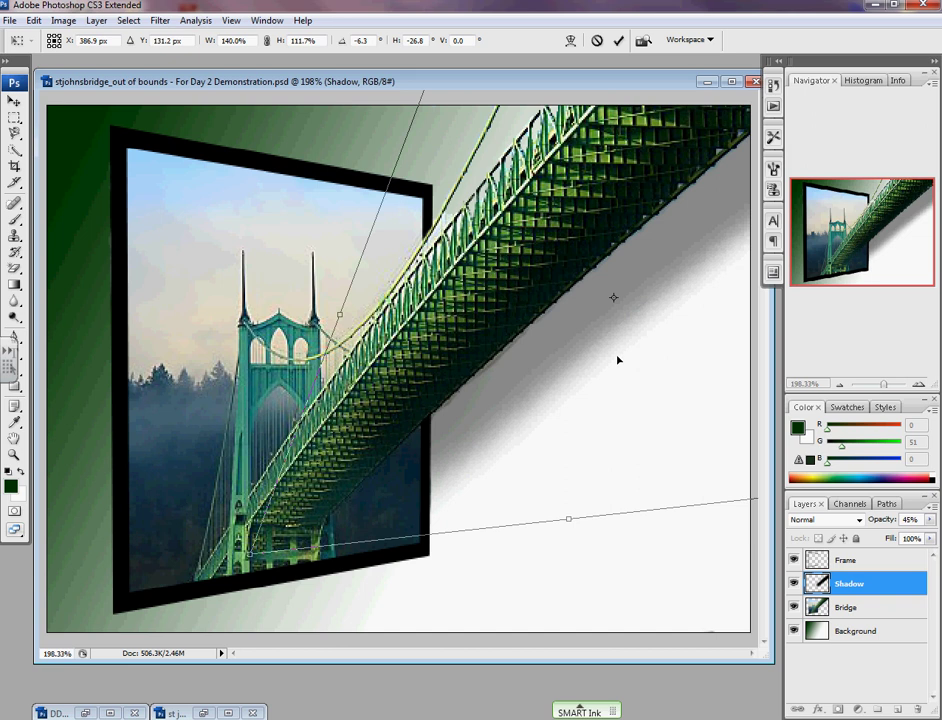
key(Return)
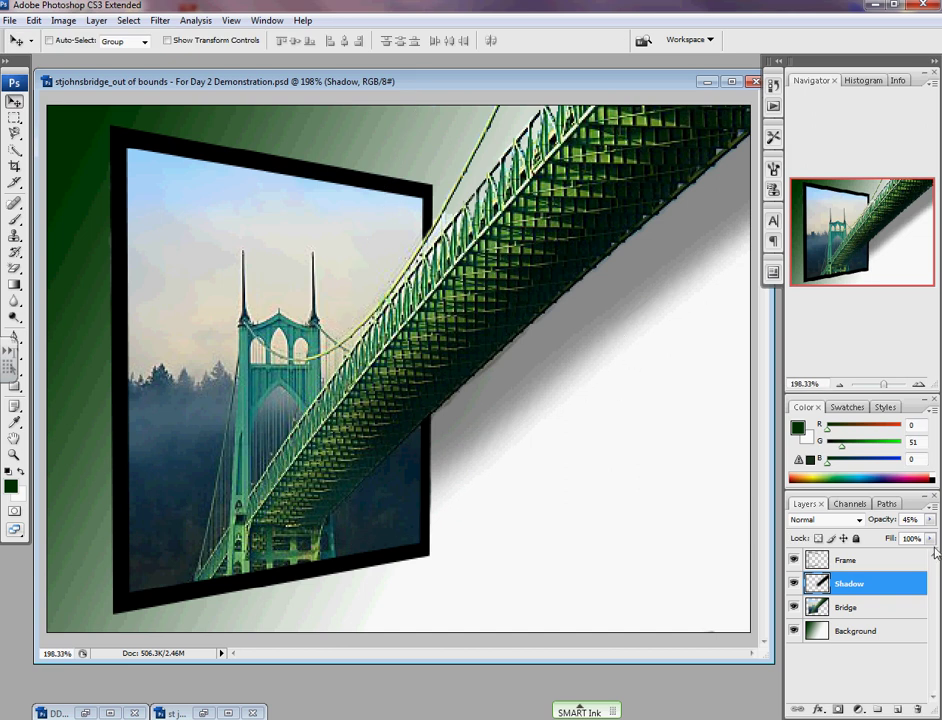
Step: Set the Shadow layer's opacity to 52% and tuck it under the bridge by placing it below the Bridge layer and shifting it closer
click(929, 520)
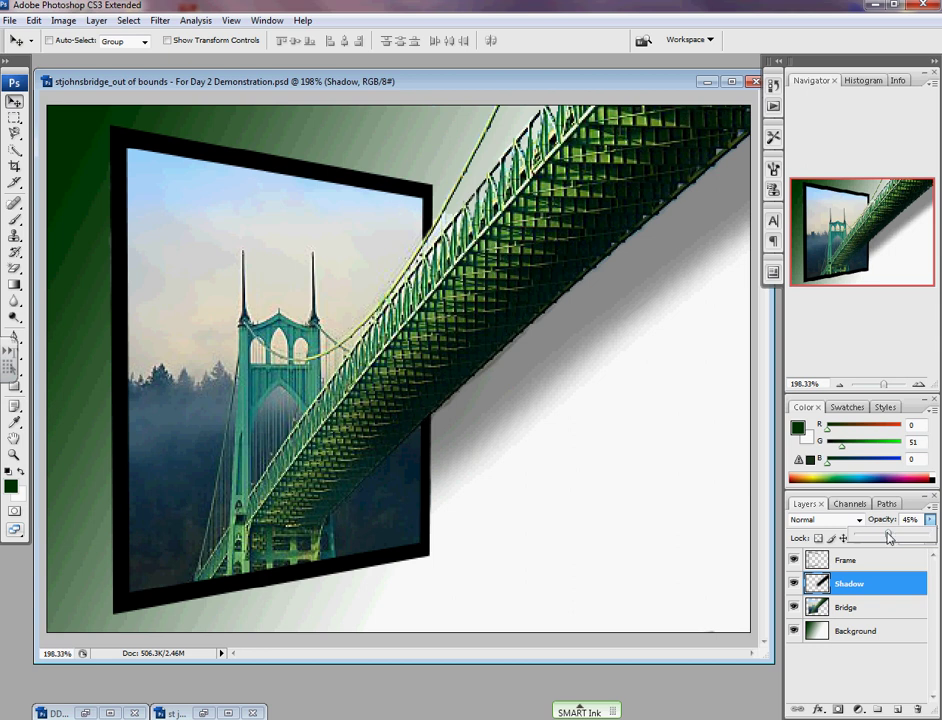
drag(888, 537, 894, 536)
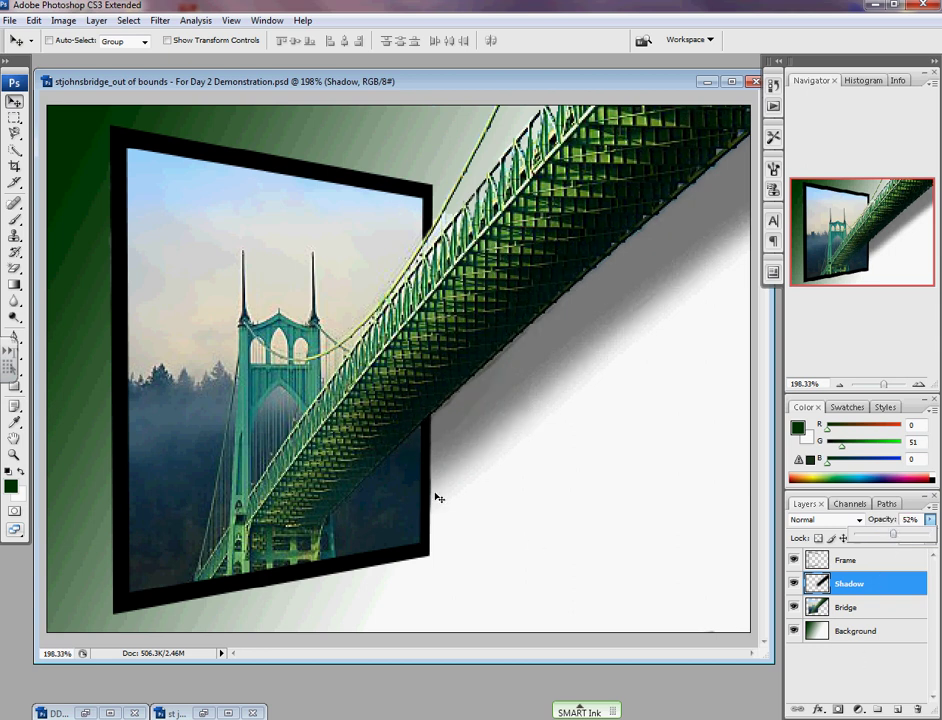
mouse_move(869, 591)
mouse_down()
mouse_move(866, 583)
mouse_move(866, 614)
mouse_up()
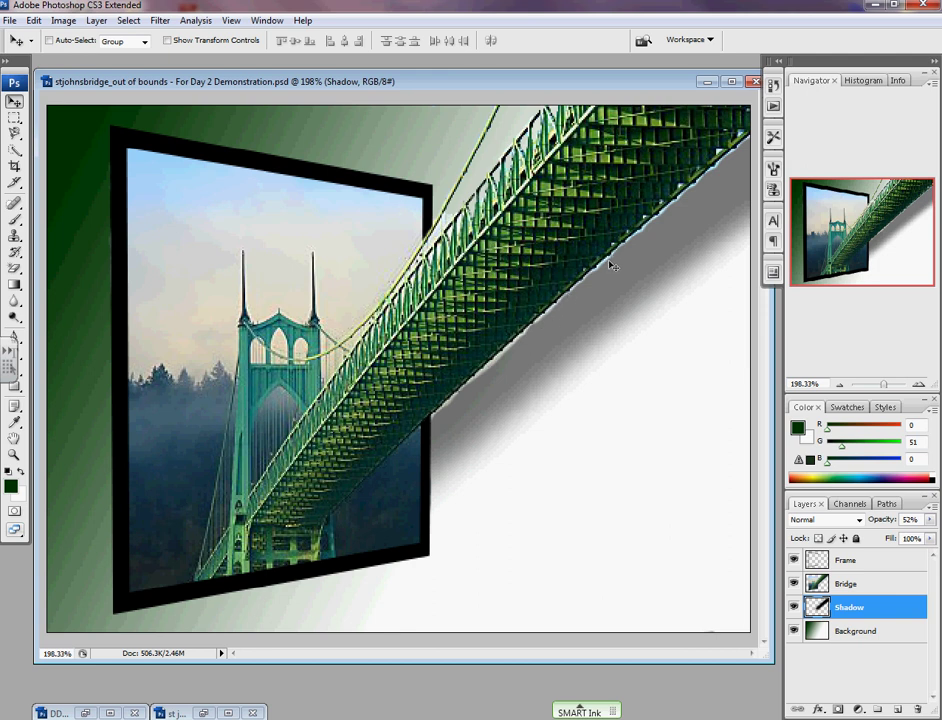
mouse_move(600, 288)
mouse_down()
mouse_move(625, 356)
mouse_move(698, 330)
mouse_move(674, 336)
mouse_move(589, 305)
mouse_up()
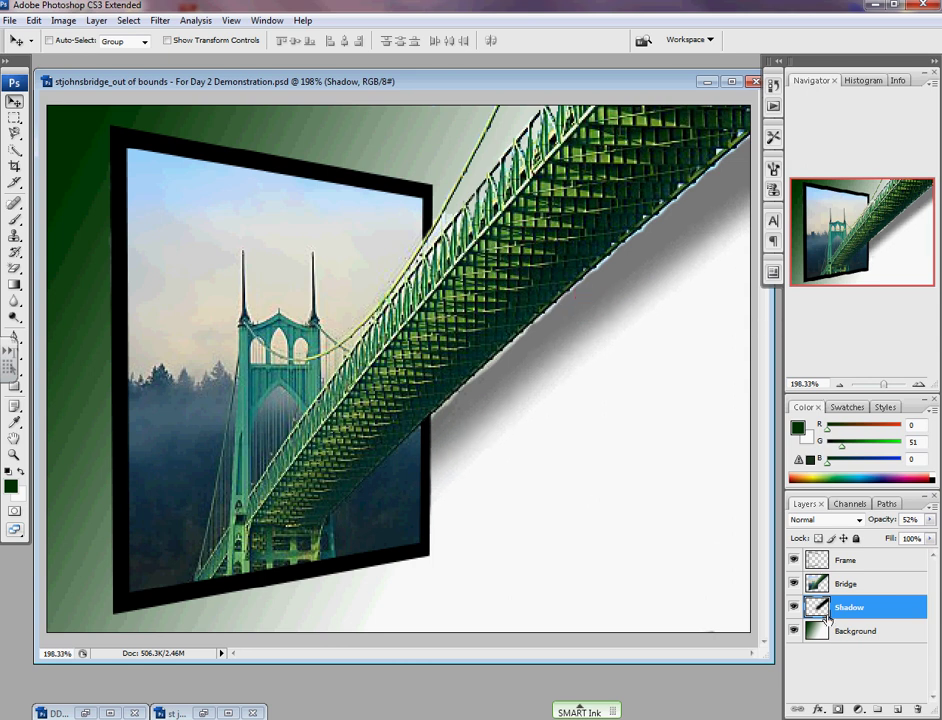
Step: Add a Drop Shadow to the Frame layer with Multiply blending, a 30° angle, 5 px distance and 5 px size
click(850, 561)
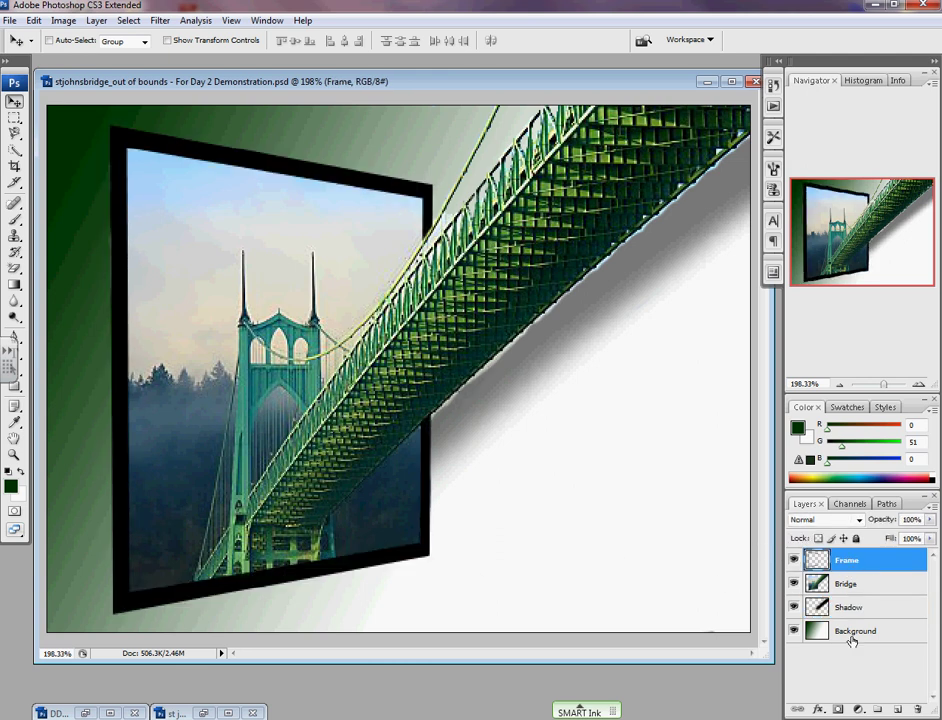
click(818, 709)
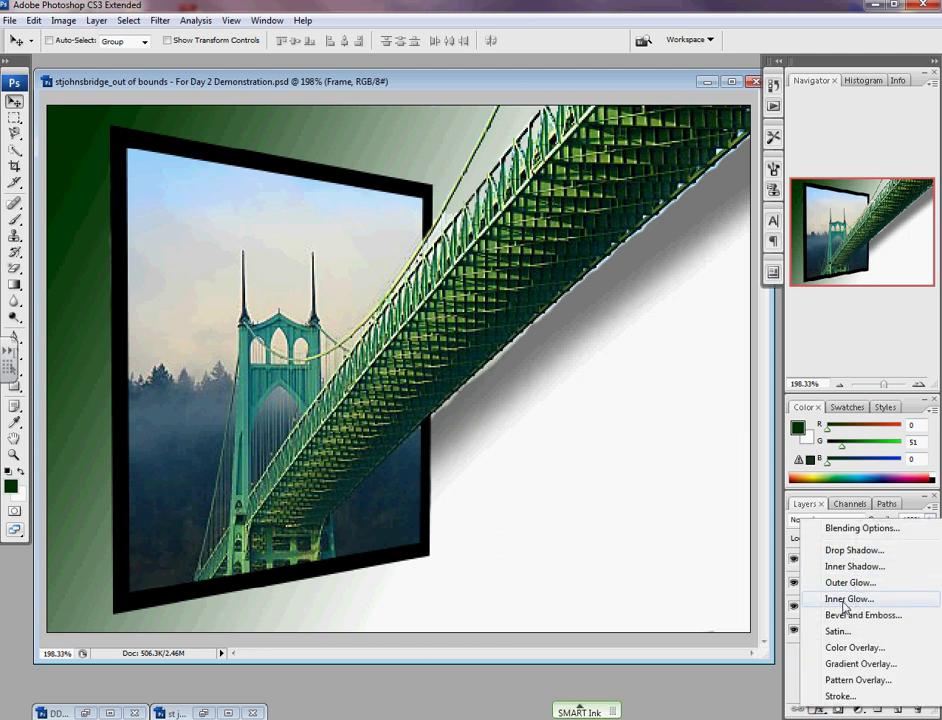
click(840, 551)
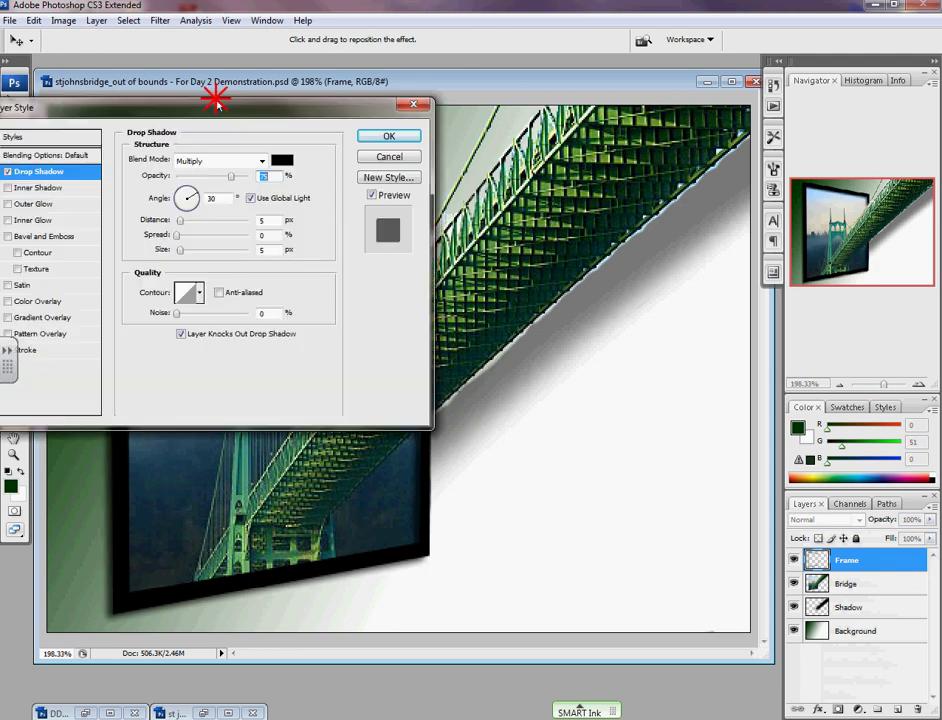
drag(281, 100, 784, 258)
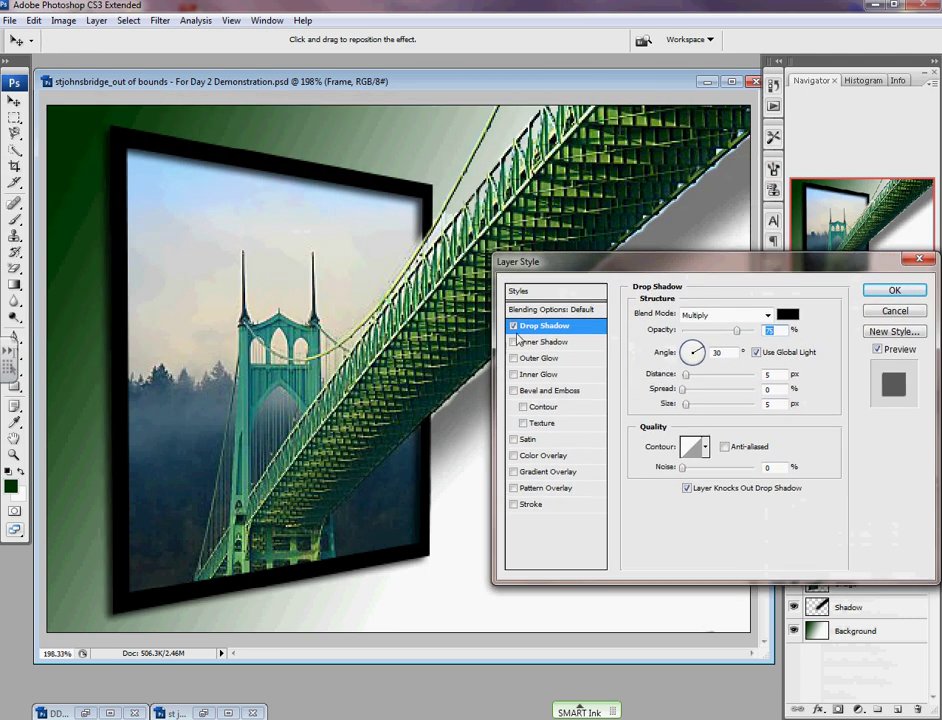
click(513, 326)
click(513, 326)
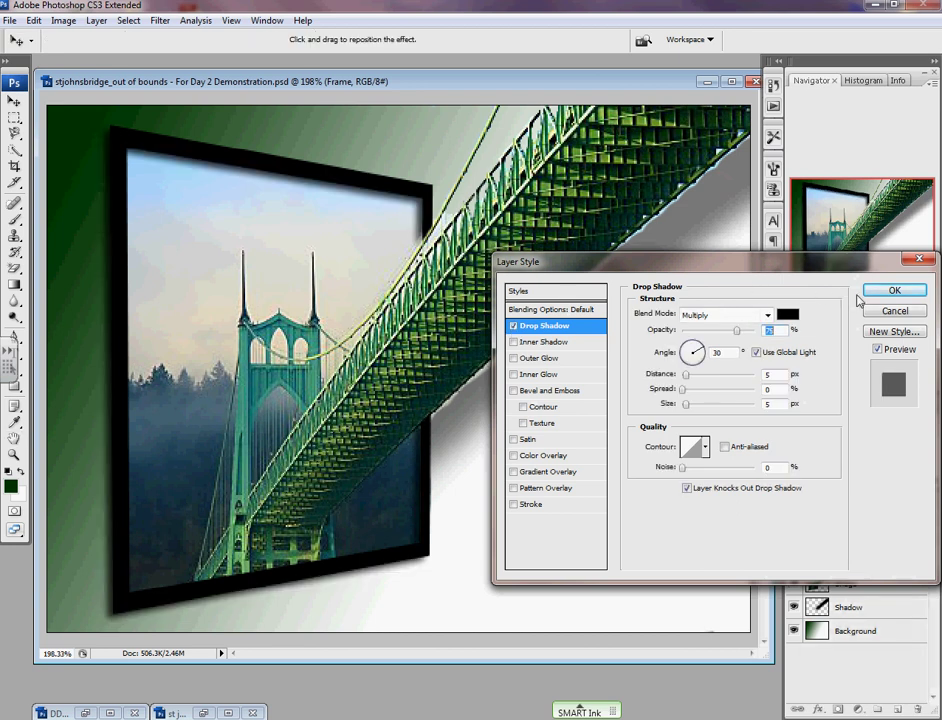
click(893, 291)
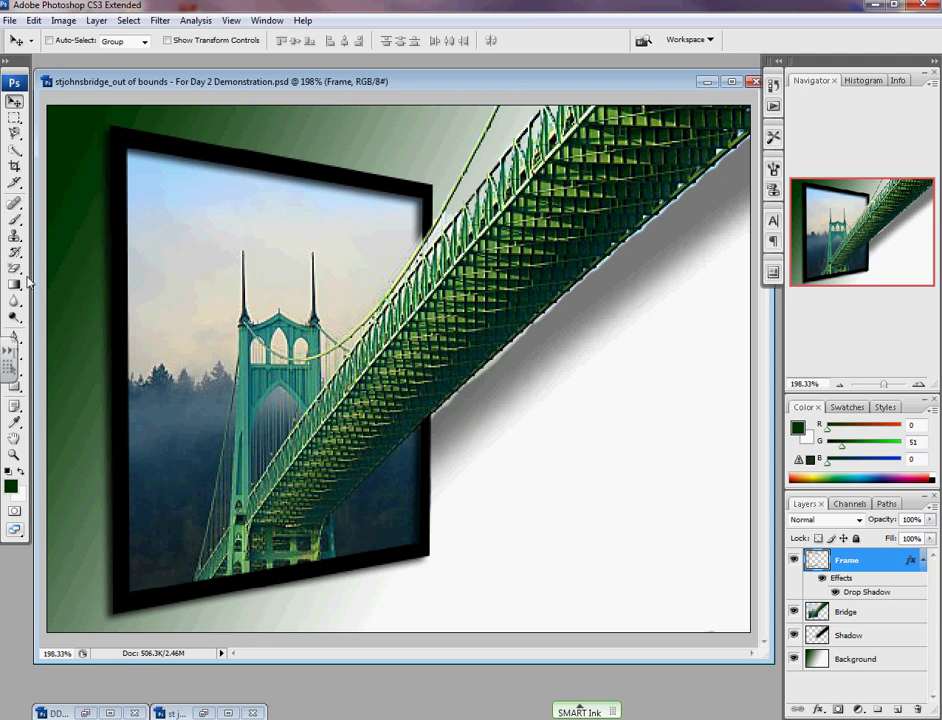
Step: Activate the Horizontal Type tool and move the floating SMART Board toolbar down so it no longer covers the tools
click(15, 354)
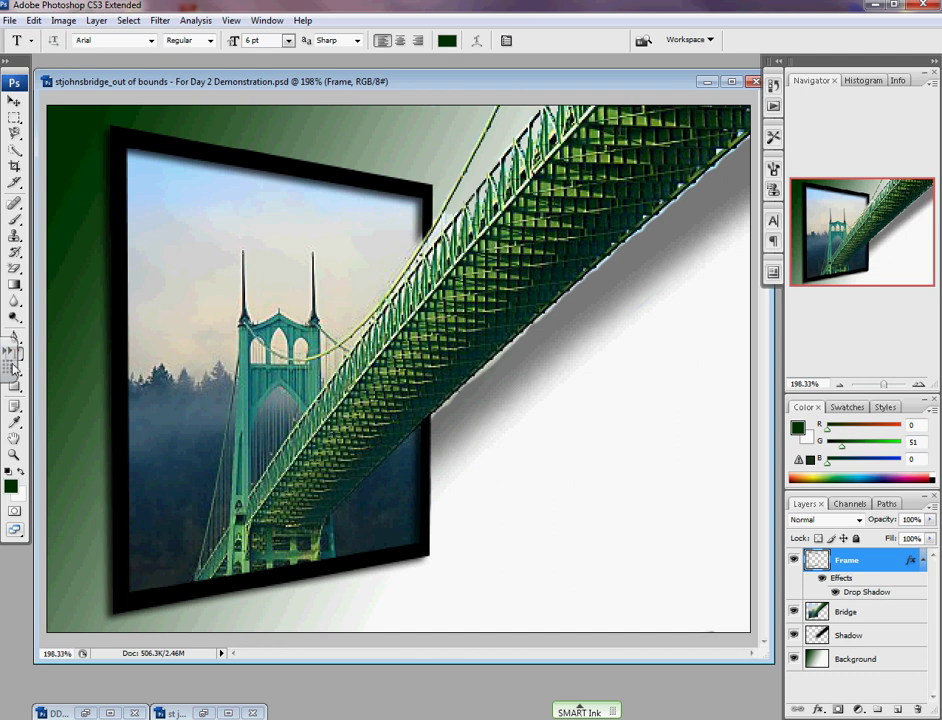
click(10, 425)
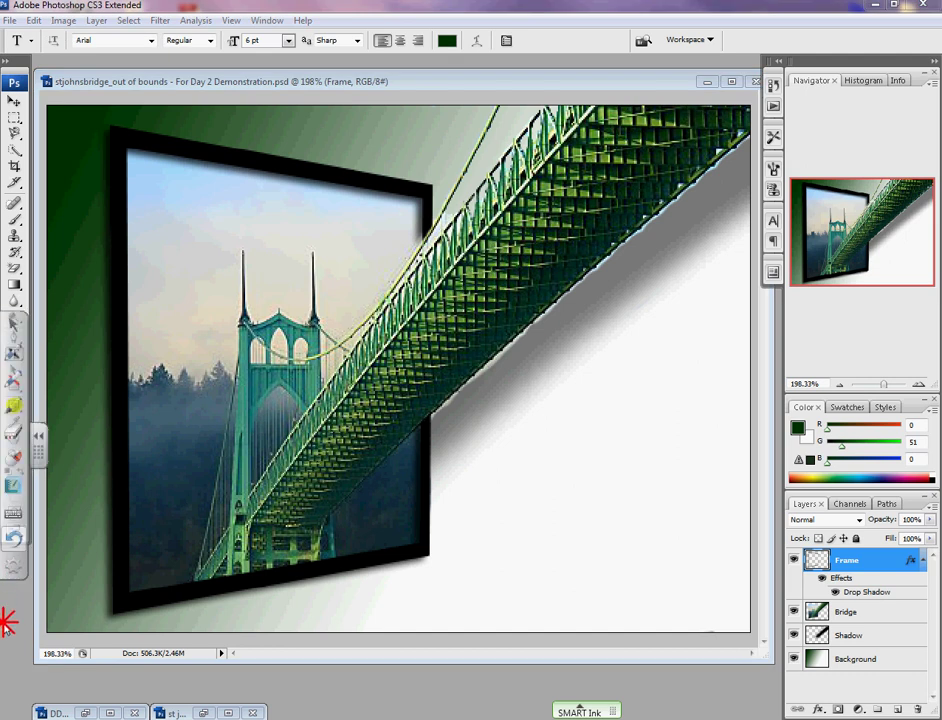
click(36, 436)
drag(8, 455, 7, 648)
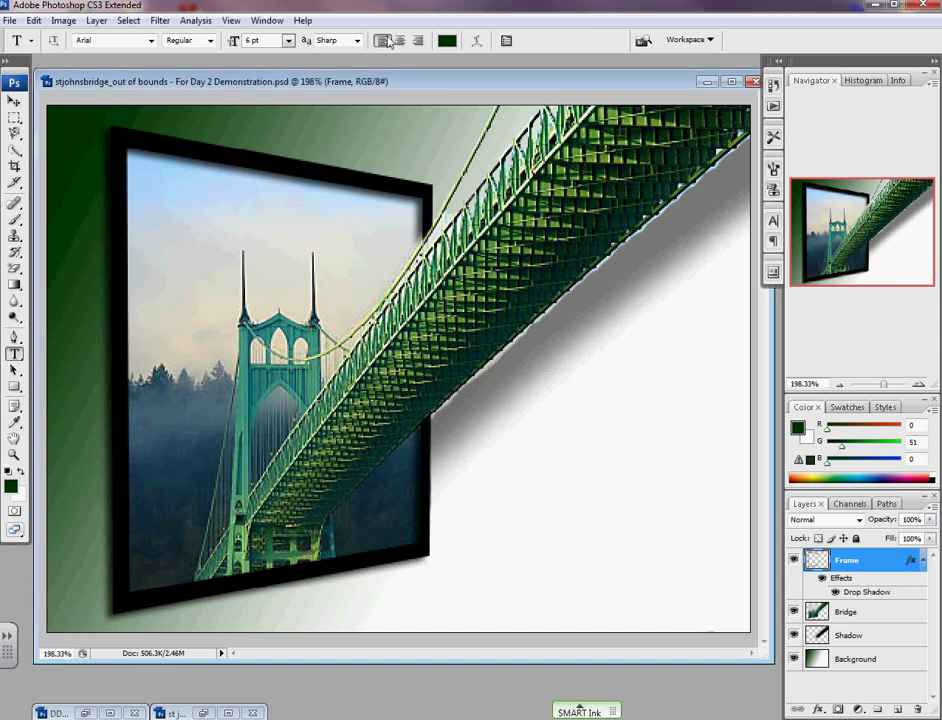
Step: Add the two-line title "St Johns" / "Bridge" in 12 pt Blackadder ITC on the white area below the bridge
click(288, 41)
click(274, 157)
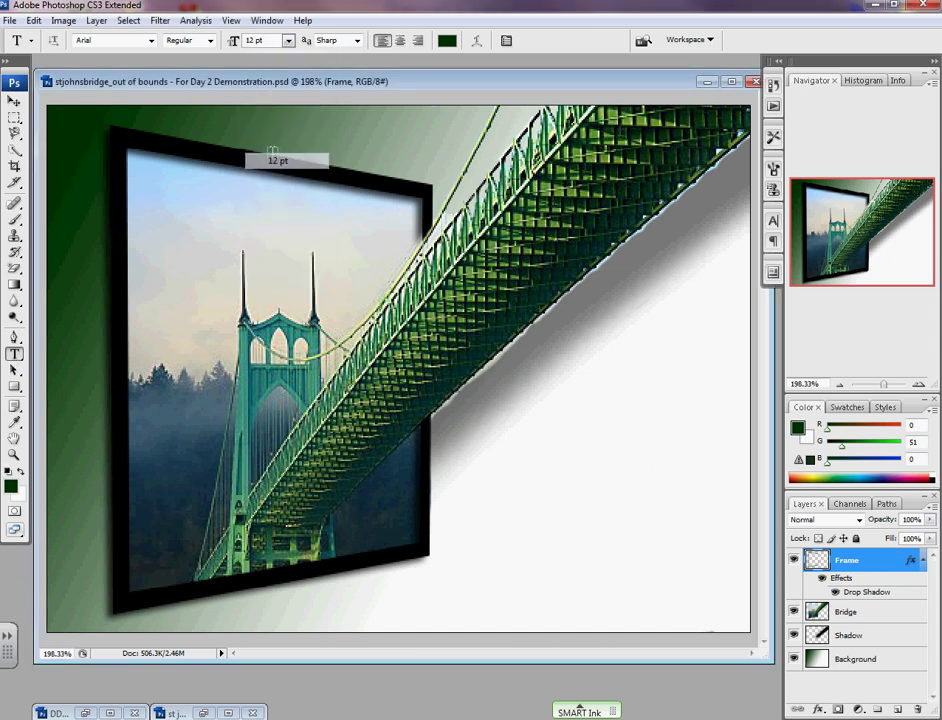
click(151, 41)
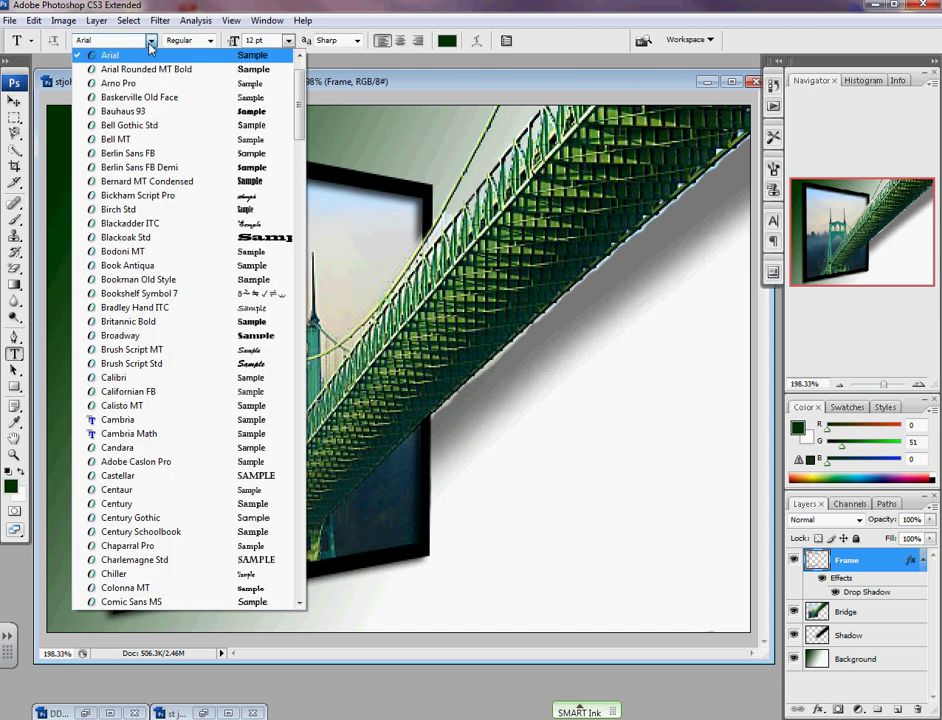
click(190, 224)
click(481, 453)
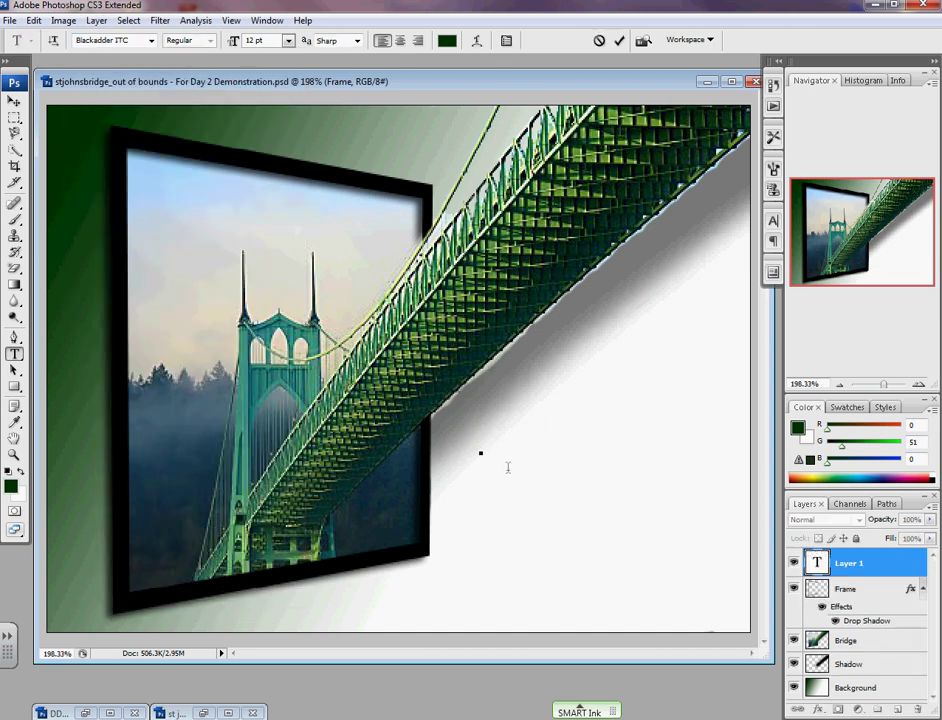
text(St Jo)
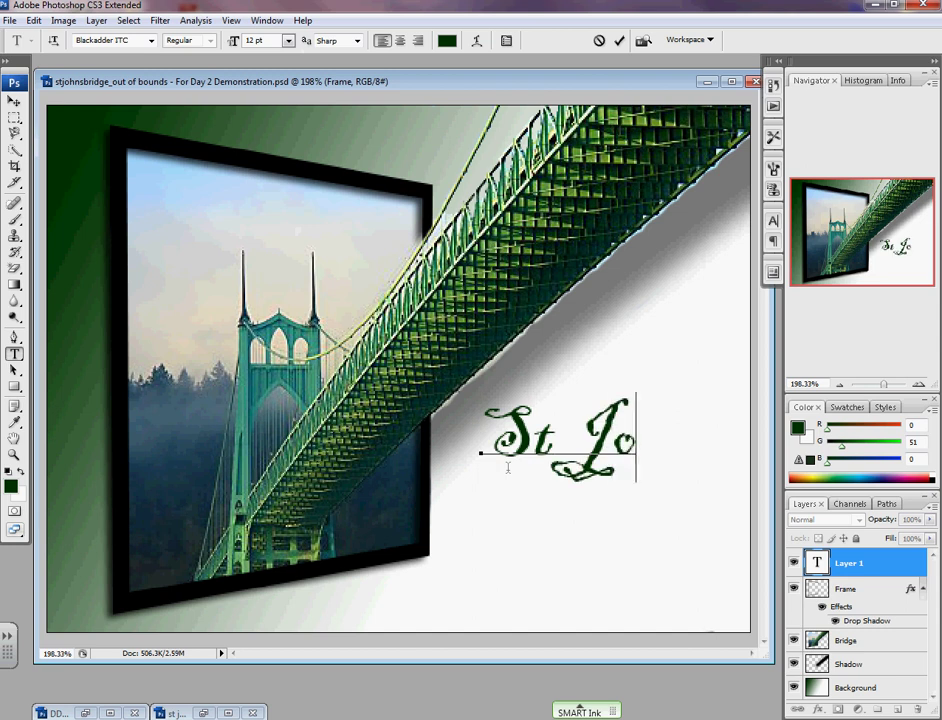
text(hns)
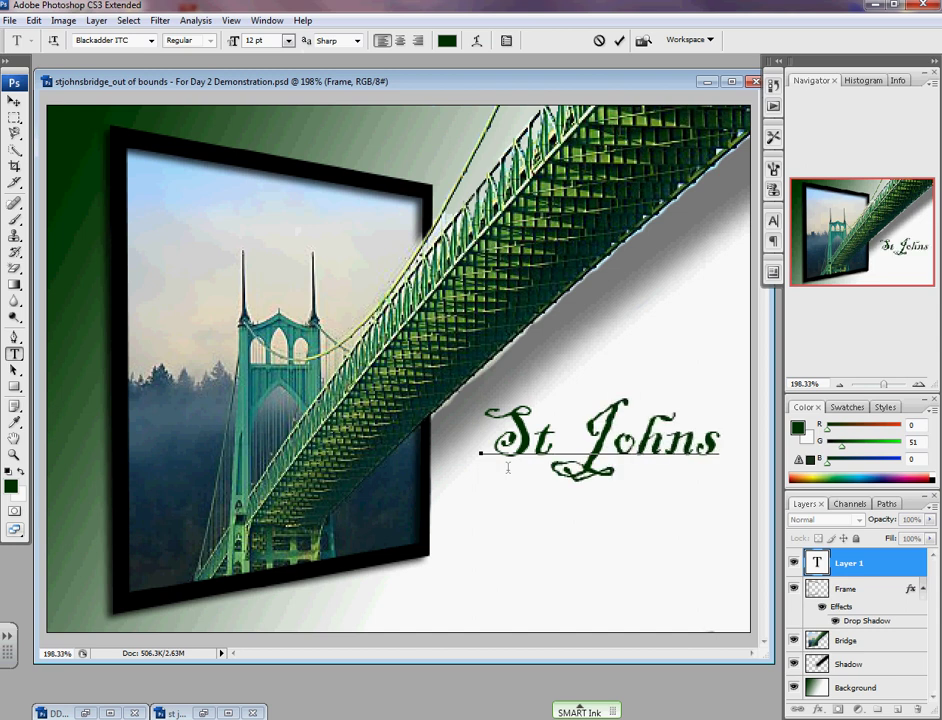
key(Return)
text(Bridge)
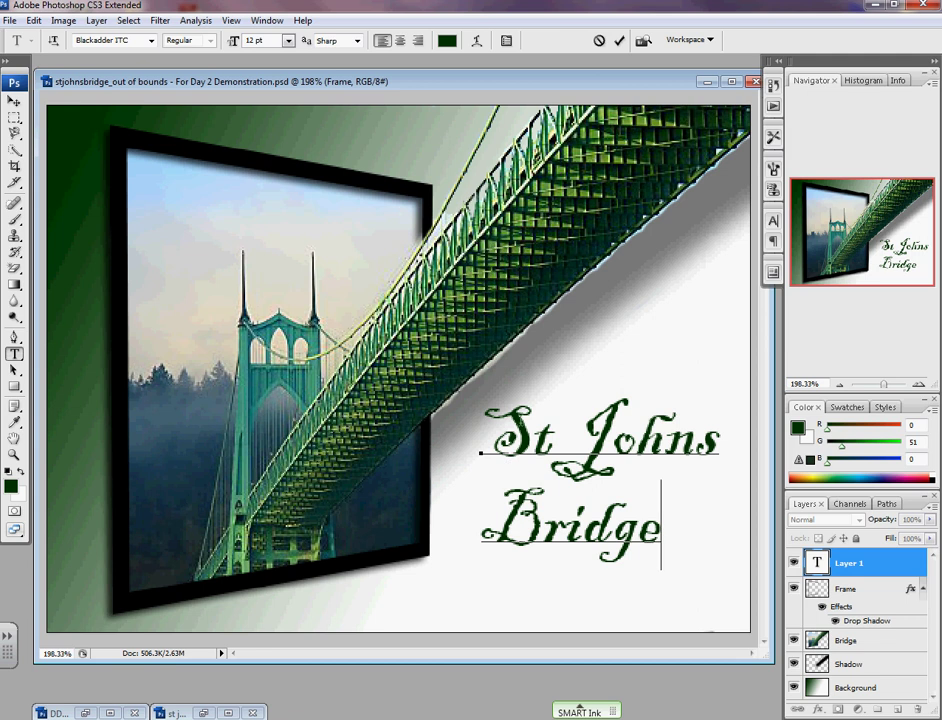
Step: Change the font of the whole title to Brush Script Std and shift the title slightly left, inside the canvas edge
drag(530, 442, 557, 442)
click(676, 513)
drag(664, 519, 471, 424)
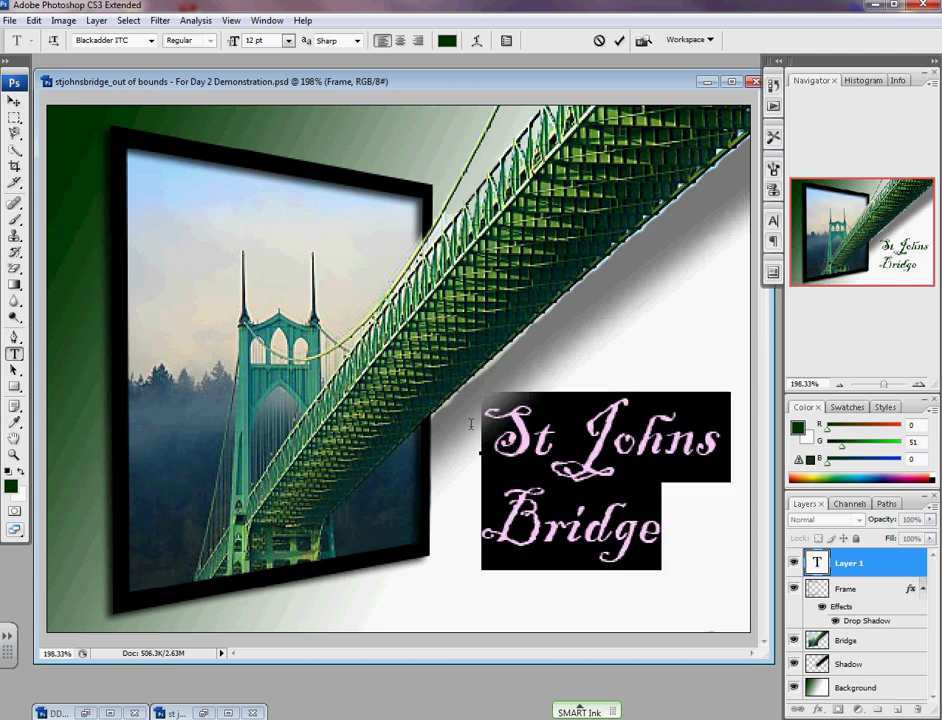
click(151, 42)
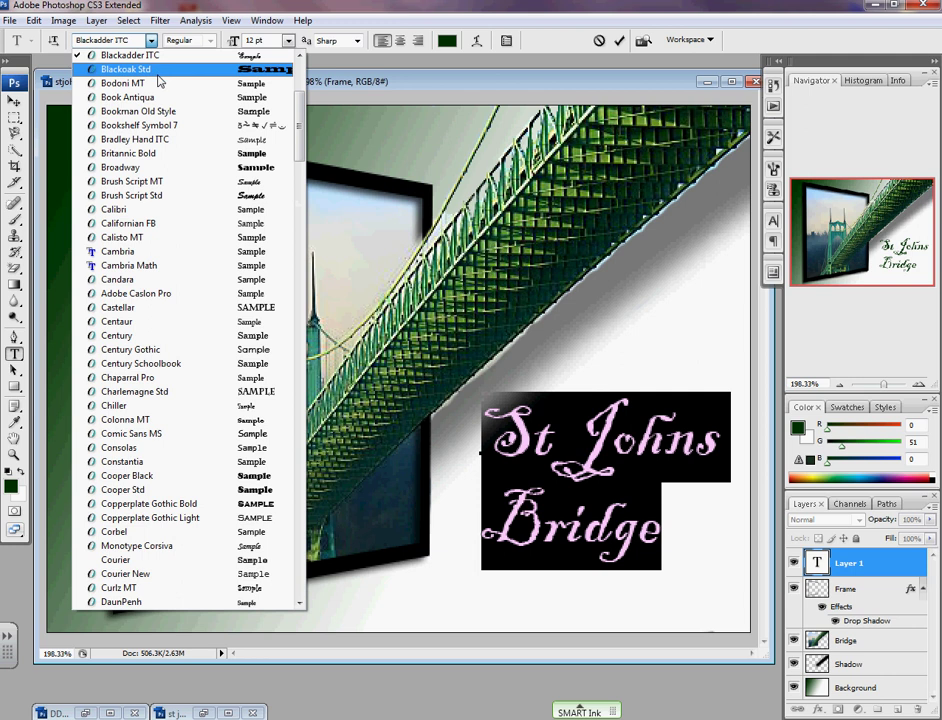
click(188, 194)
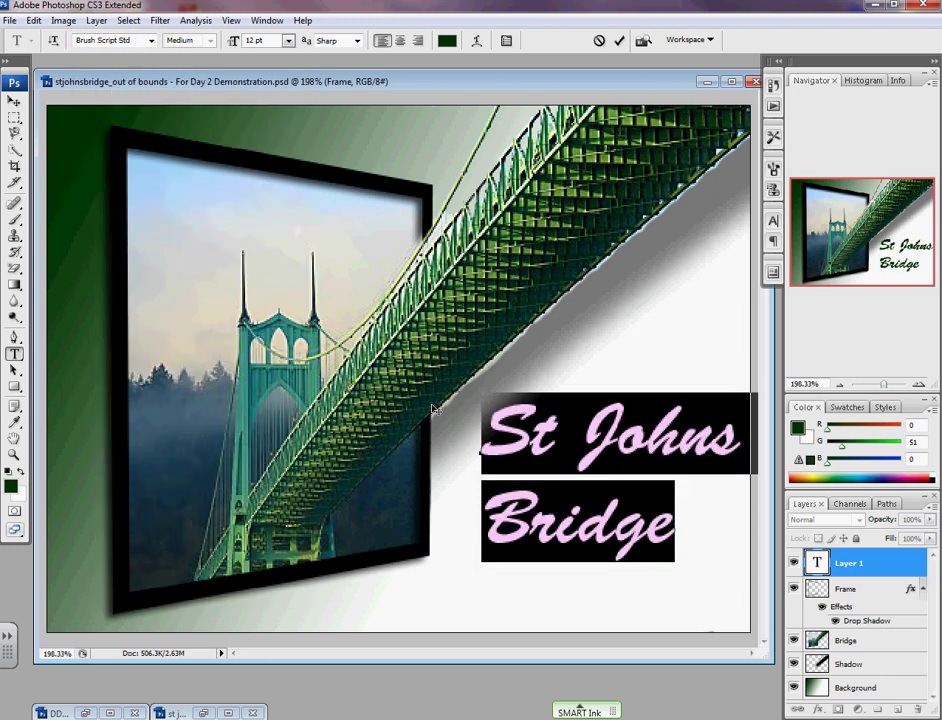
click(14, 101)
drag(618, 440, 592, 444)
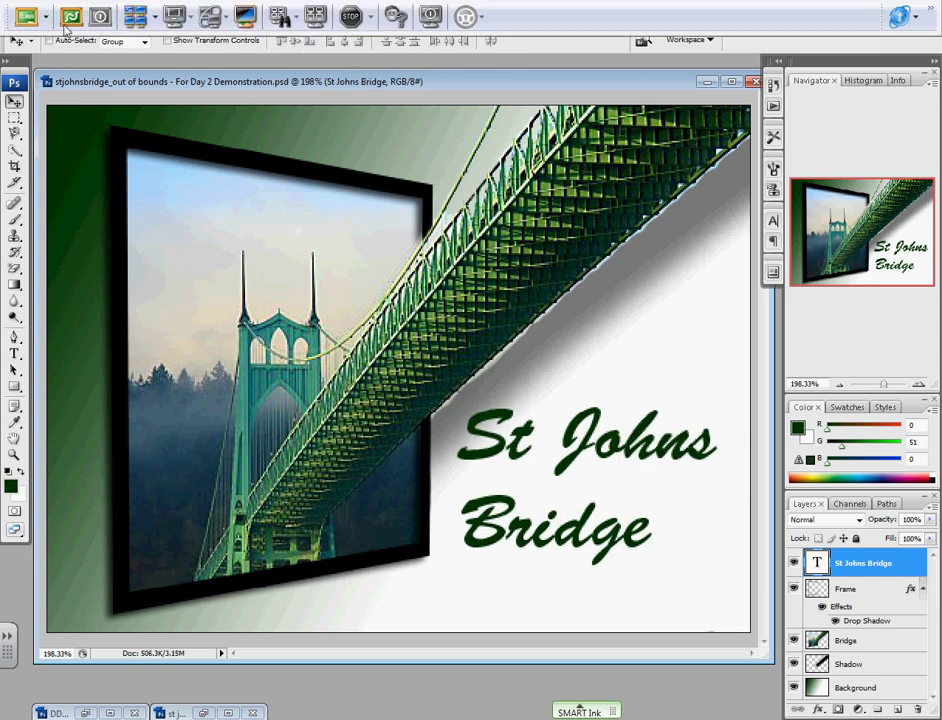
Step: Scale the title to about 112.6% width and 120.1% height, and shift it slightly left to clear the canvas edge
click(34, 20)
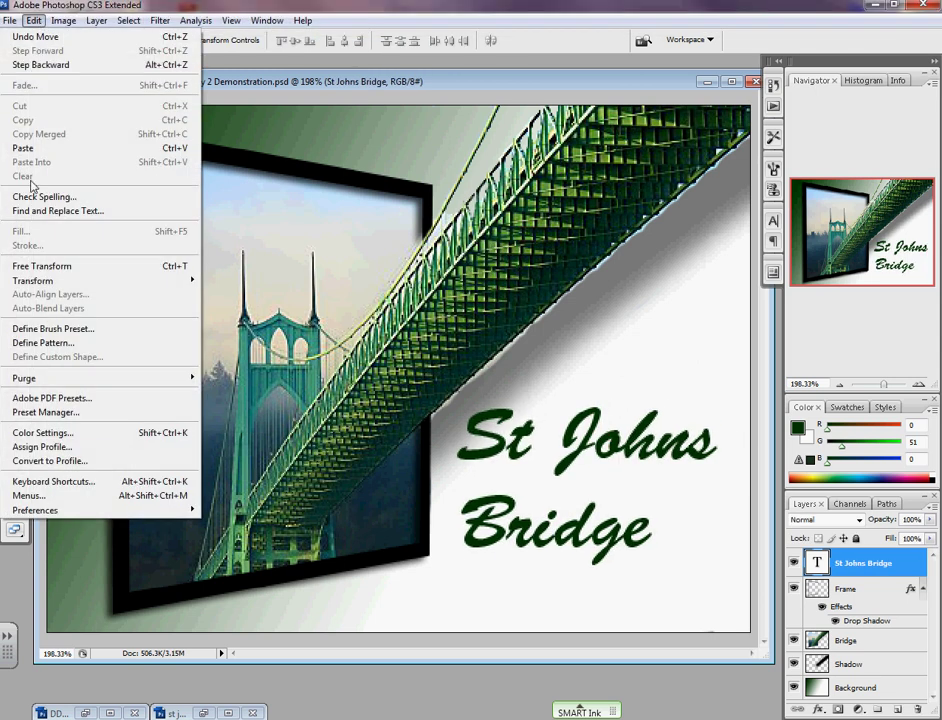
mouse_move(44, 282)
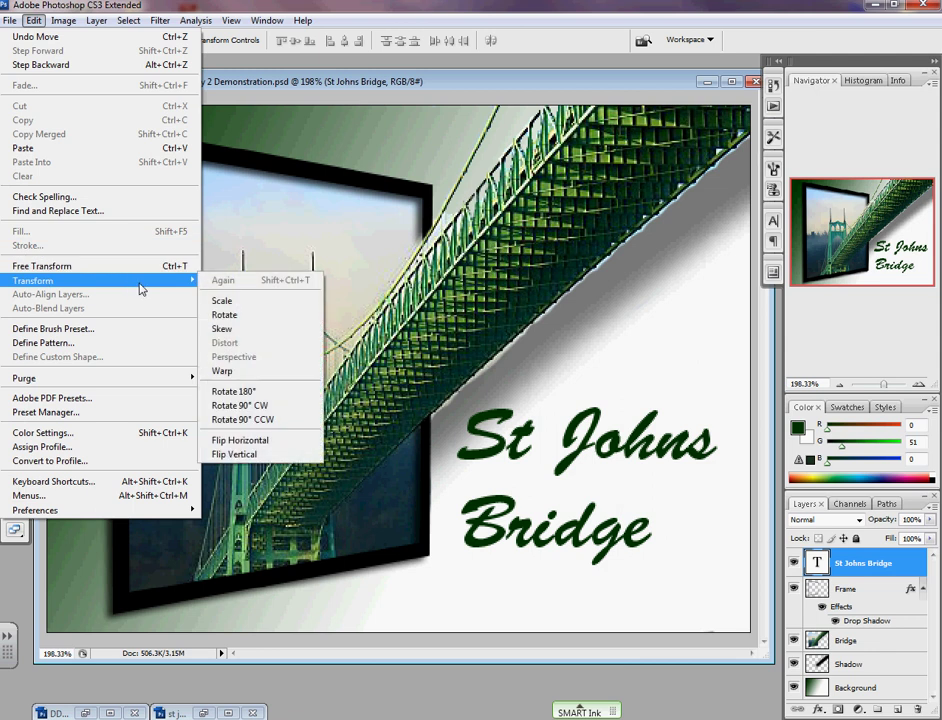
click(215, 296)
drag(717, 566, 740, 601)
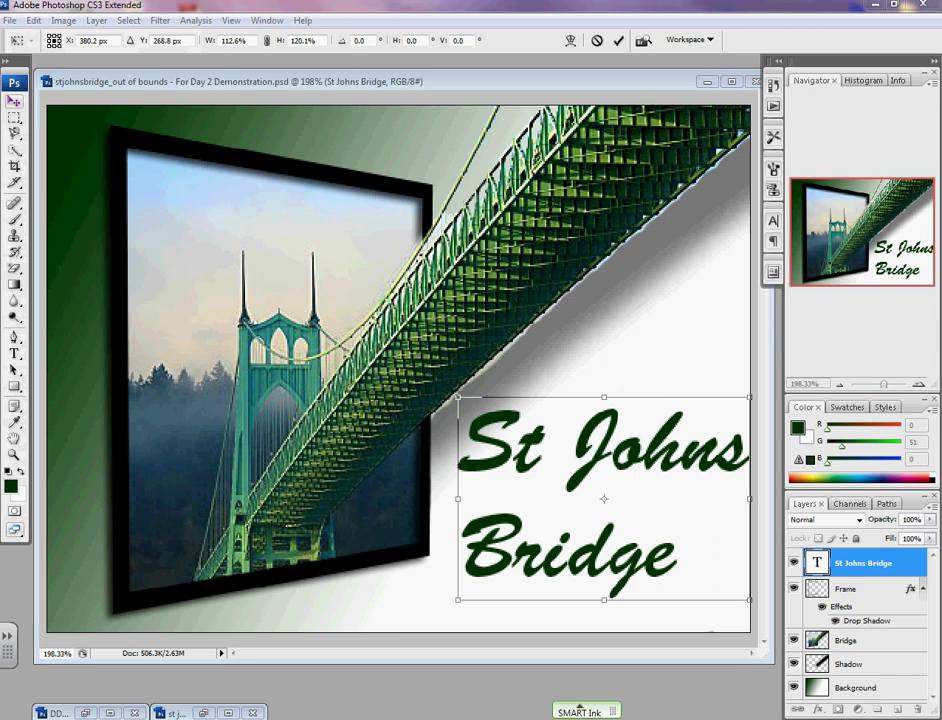
key(Return)
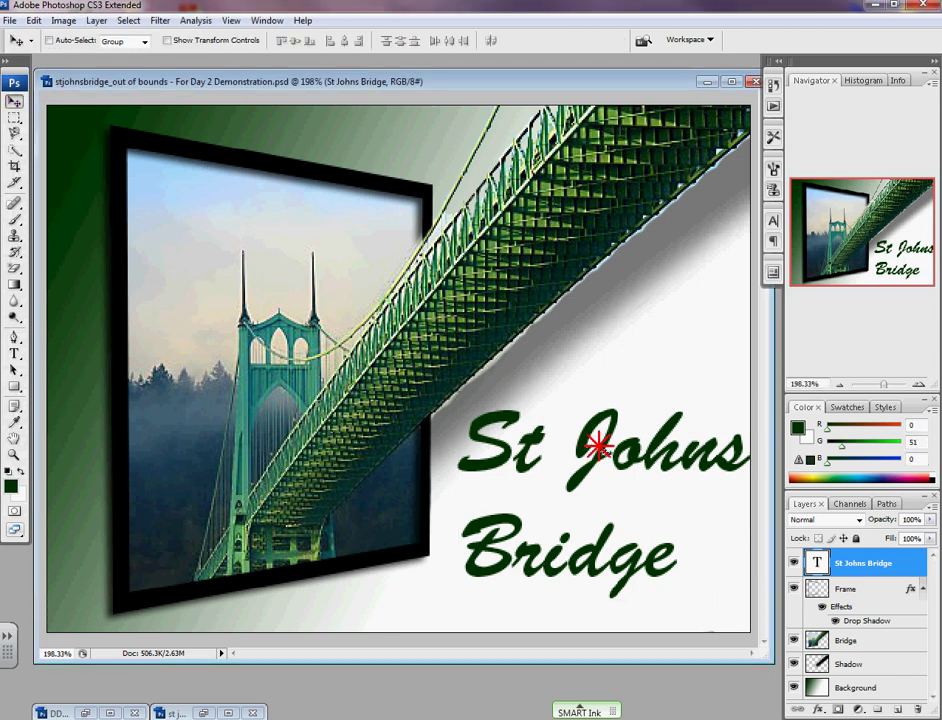
drag(543, 446, 590, 448)
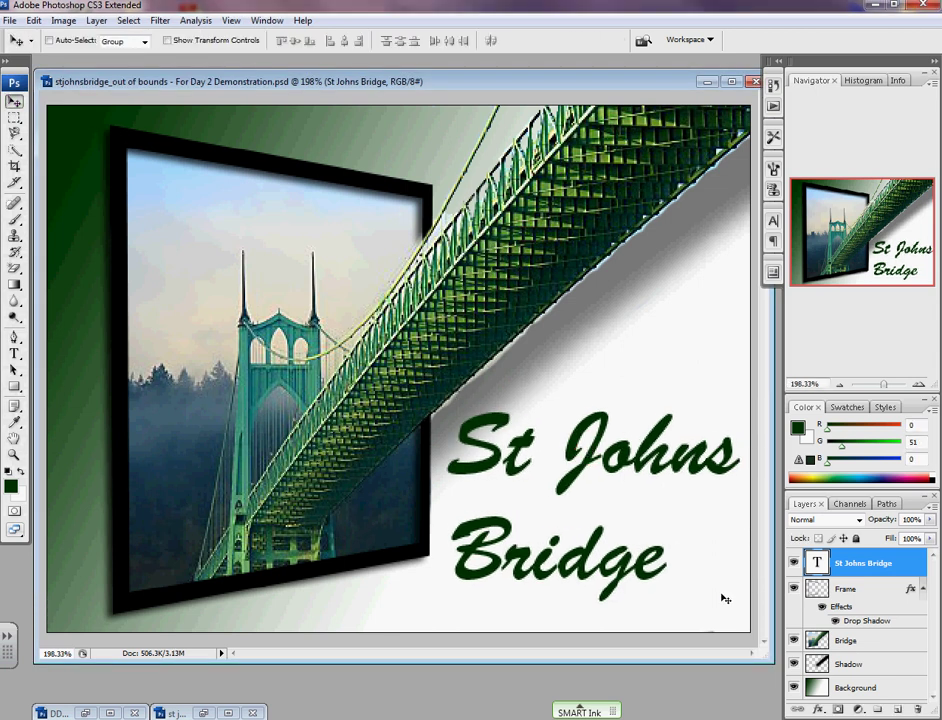
Step: Add a Multiply Drop Shadow to the title with a 30° angle, 5 px distance and 5 px size, and move the title slightly down
click(819, 708)
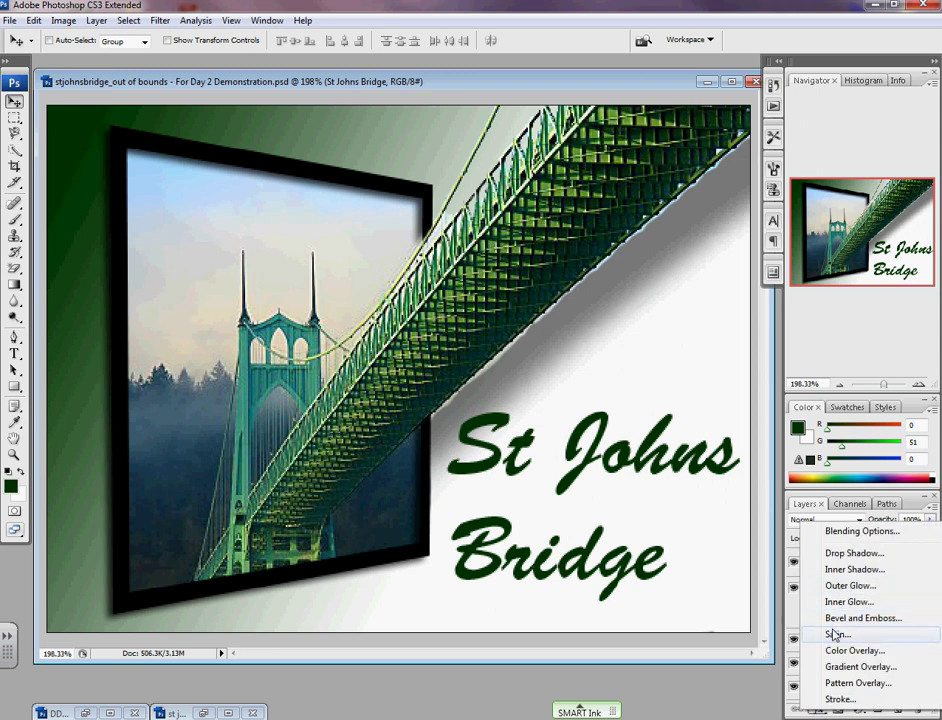
click(847, 556)
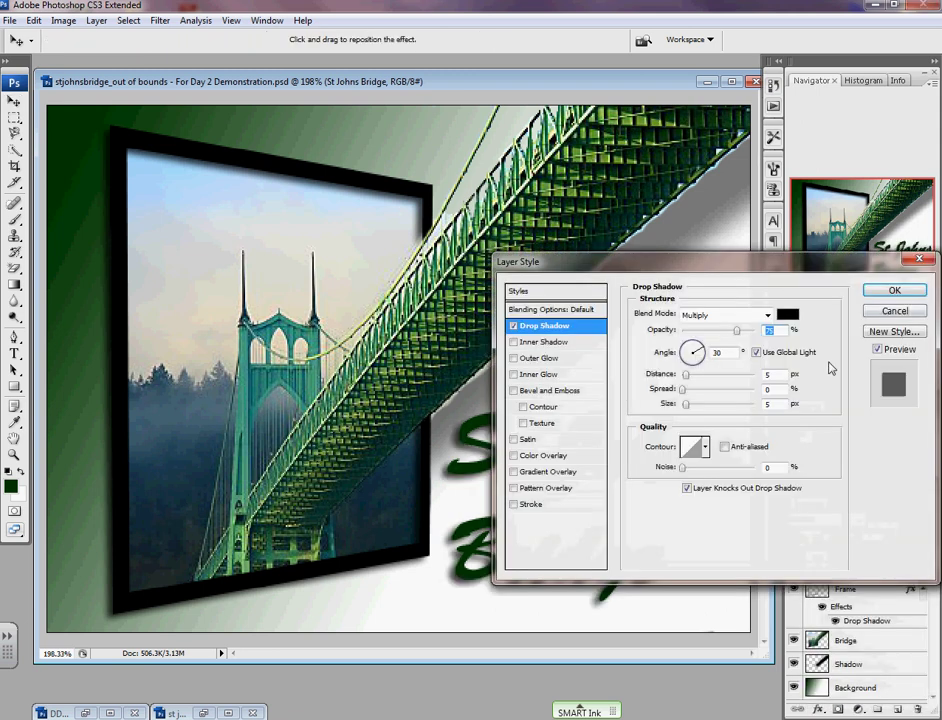
drag(640, 260, 563, 56)
click(800, 88)
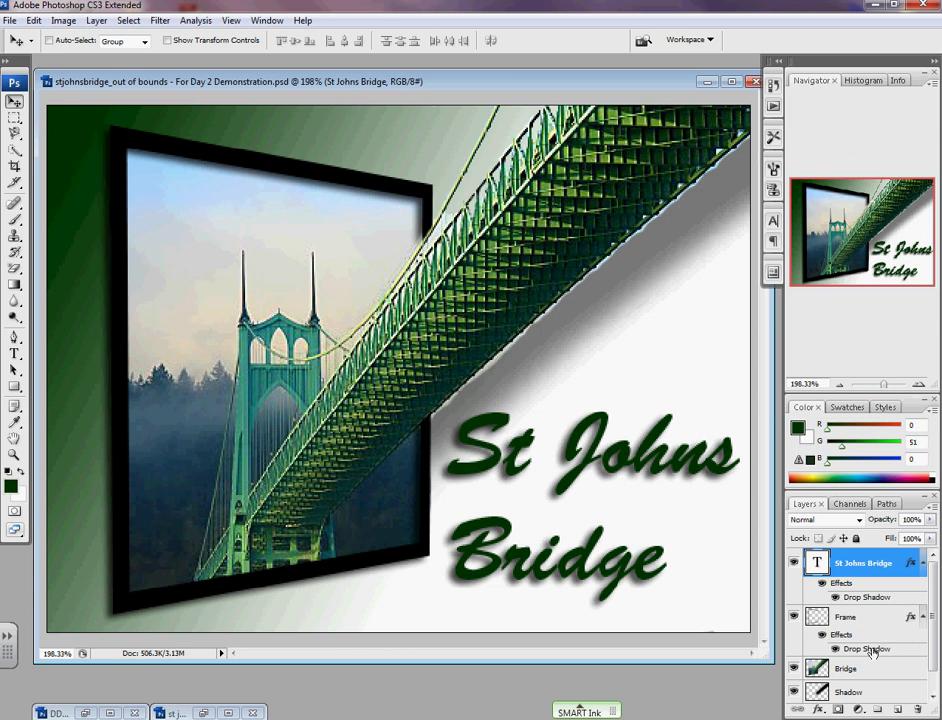
drag(589, 443, 600, 466)
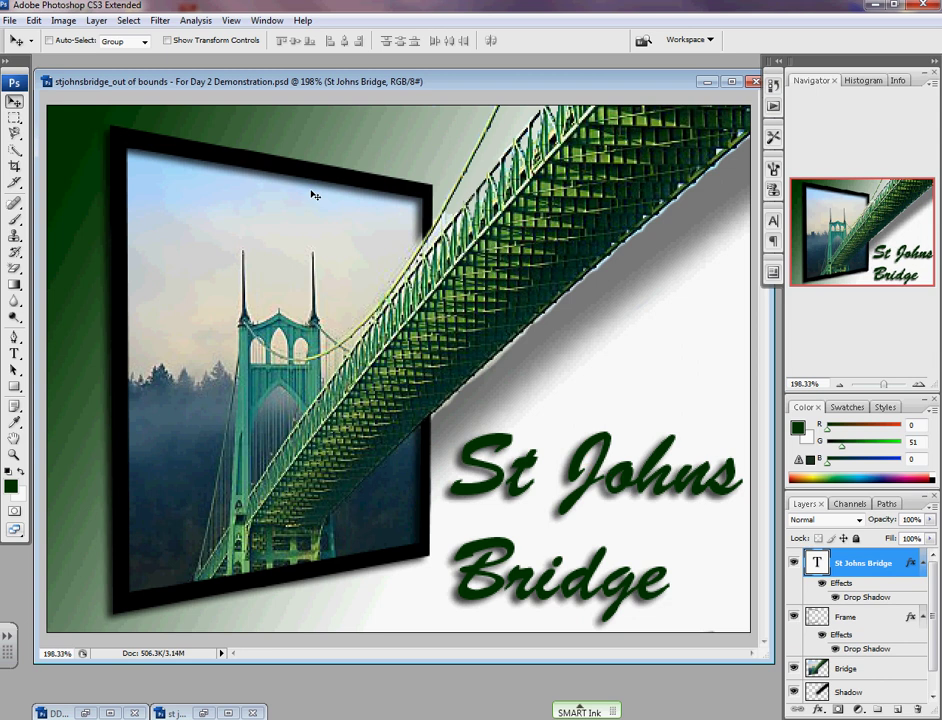